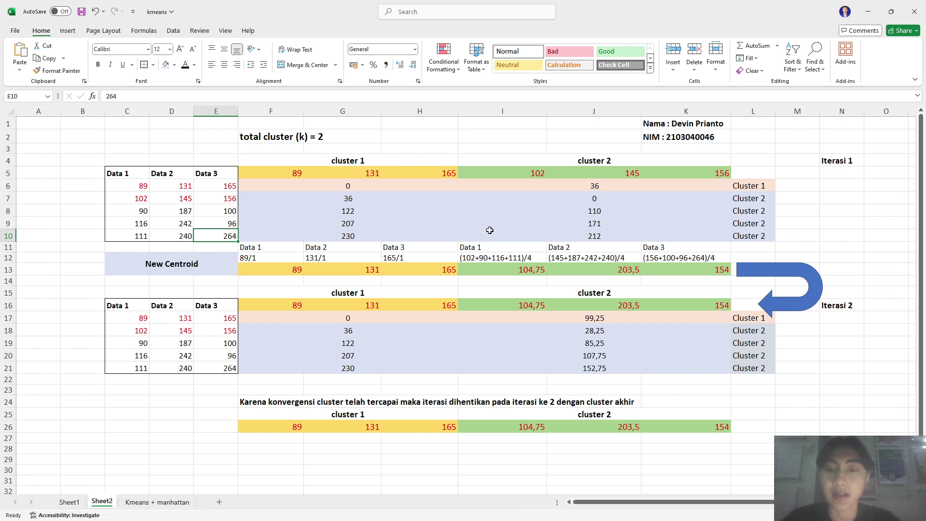
Examine the two cluster headings and the five-row dataset with its Data 1, Data 2 and Data 3 columns
left_click(434, 162)
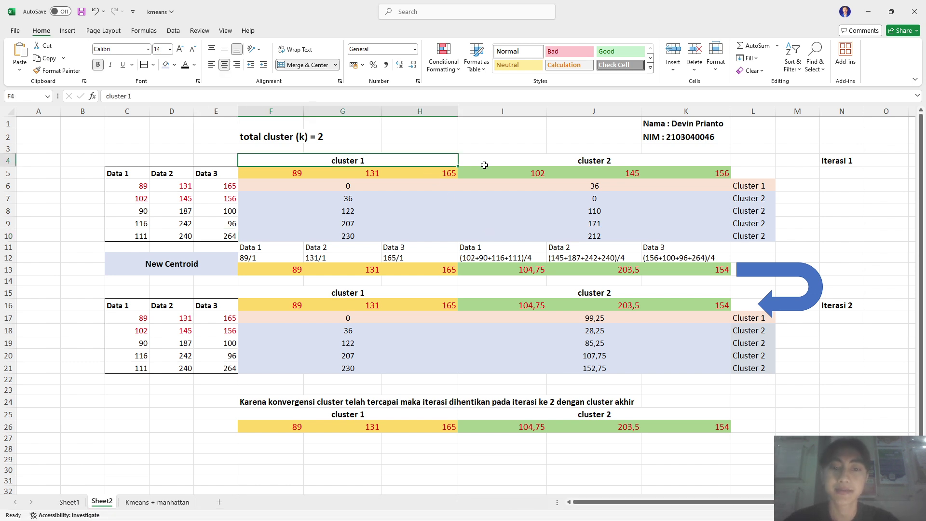
left_click(494, 164)
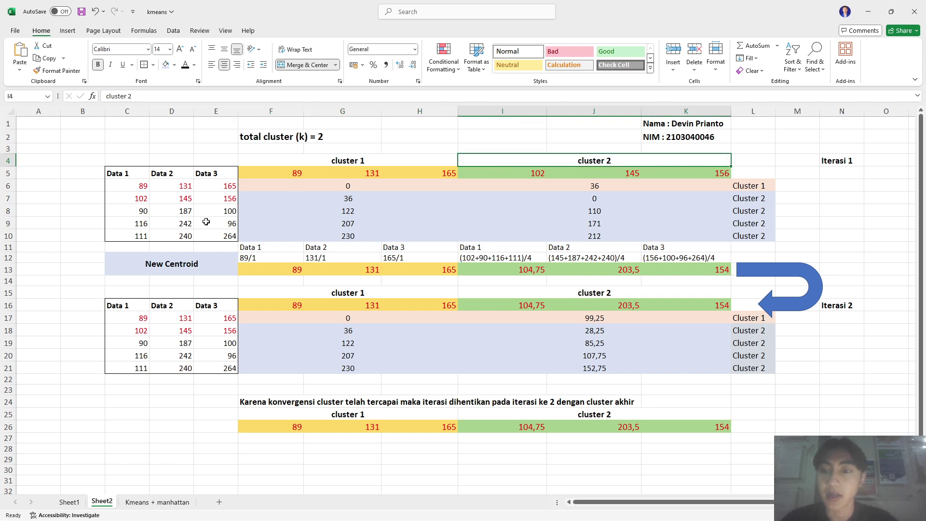
left_click(137, 186)
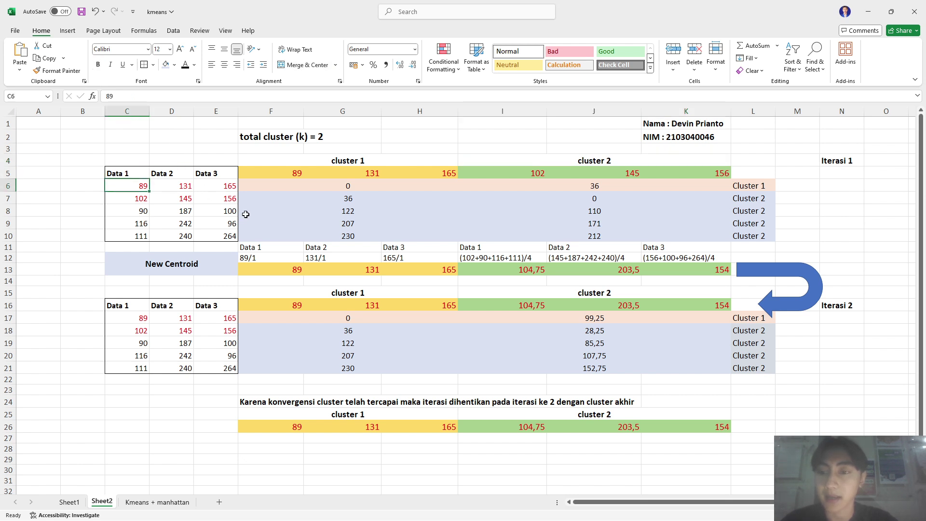
left_click(227, 236)
left_click(141, 186)
left_click(227, 236)
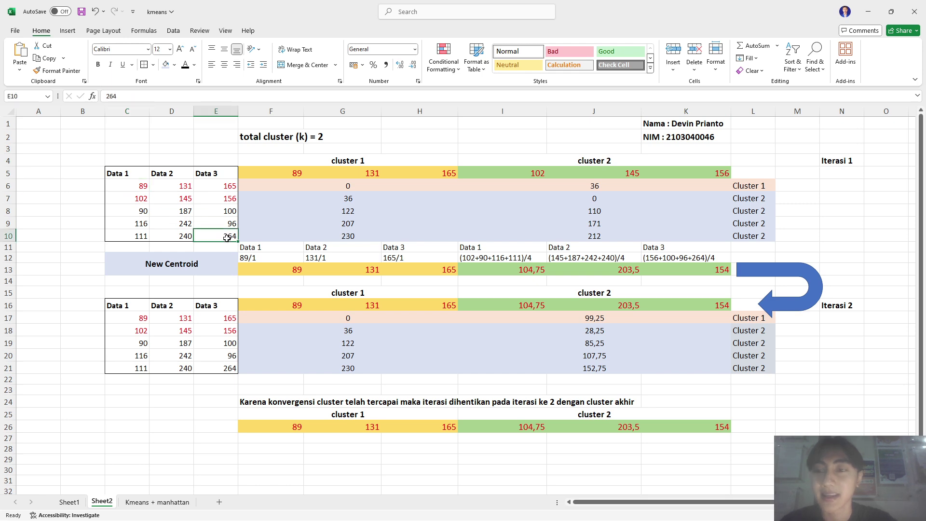
left_click(135, 169)
left_click(162, 173)
left_click(215, 175)
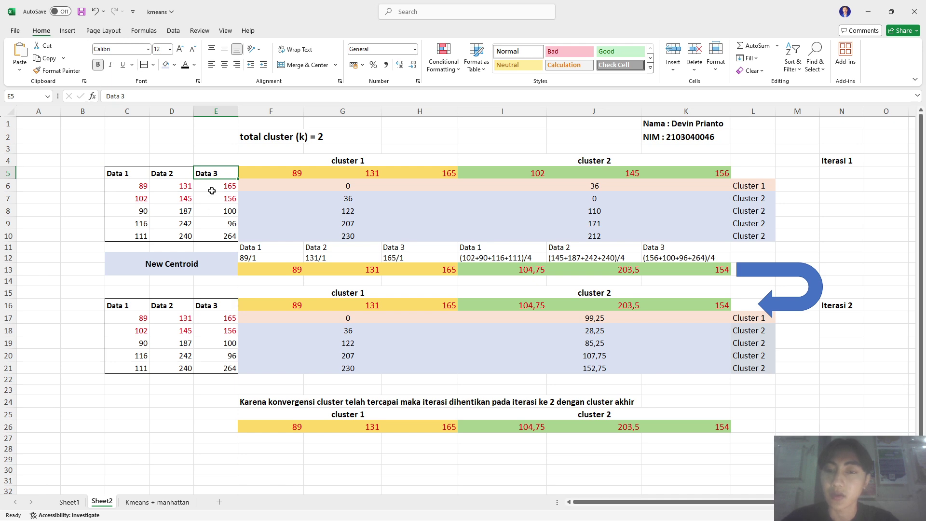
Compare the first two data rows, C6:E6 and C7:E7, with the initial cluster 1 and cluster 2 centroids in row 5
left_click(137, 187)
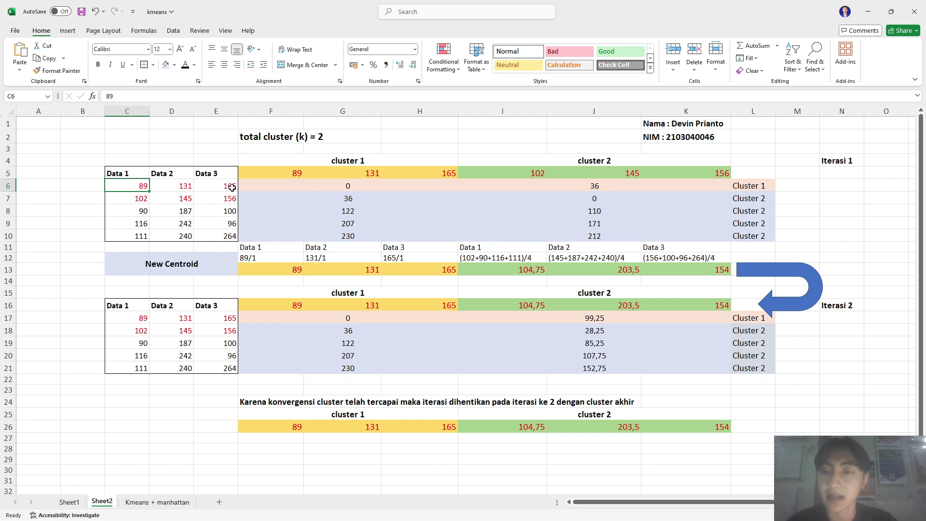
left_click(231, 186, "shift")
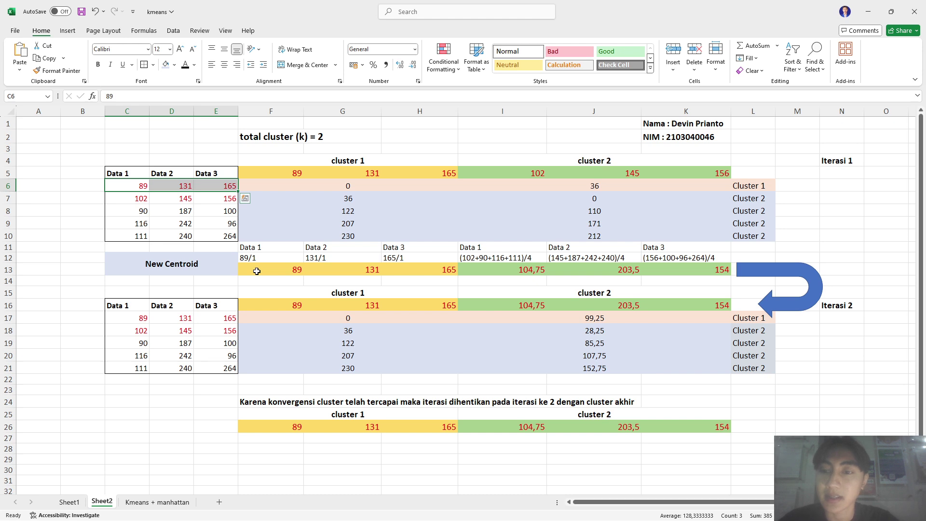
left_click(227, 185)
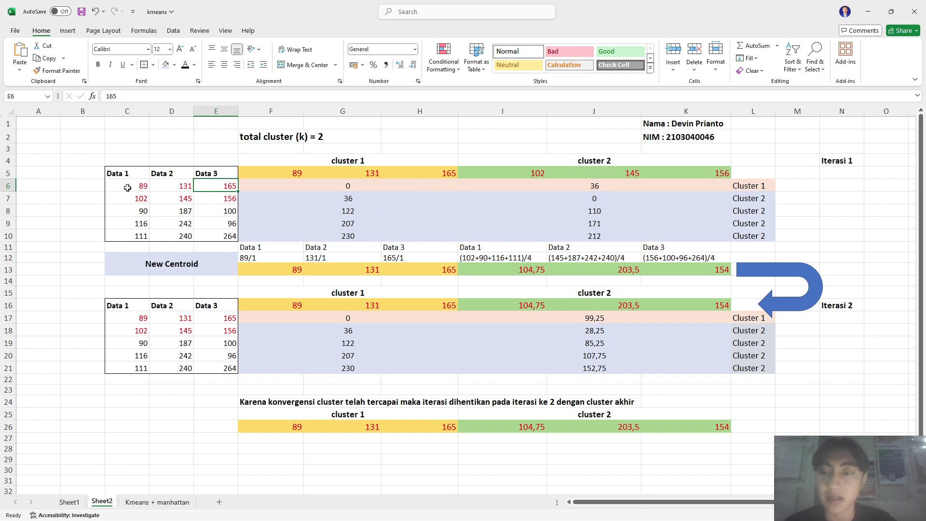
left_click(129, 202)
left_click(221, 198, "shift")
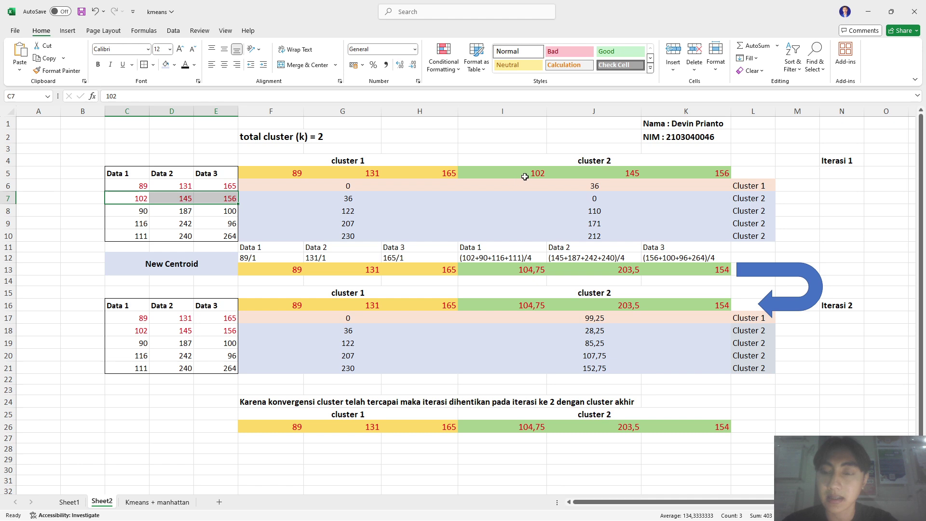
left_click(624, 174)
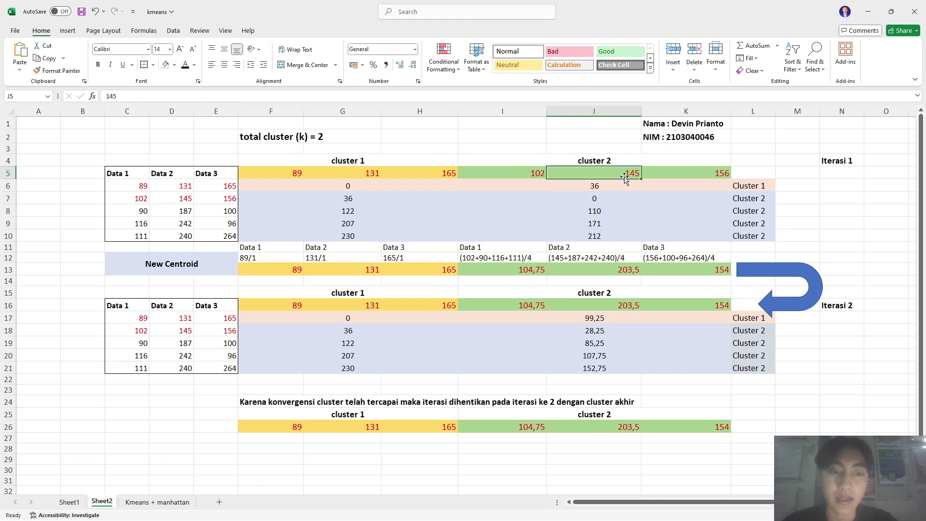
left_click(710, 173)
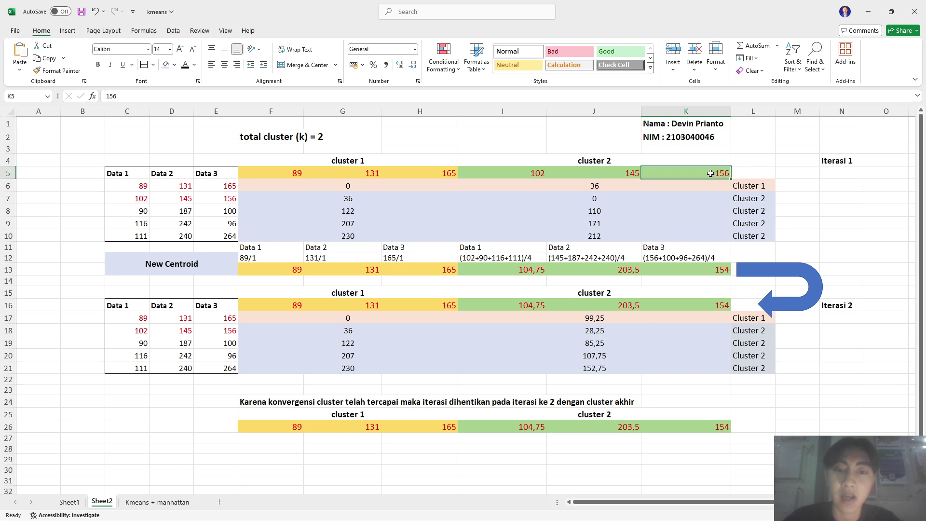
Examine the absolute-difference distance formulas to the cluster 1 centroid in F6 through F10 and the cells they reference
left_click(400, 189)
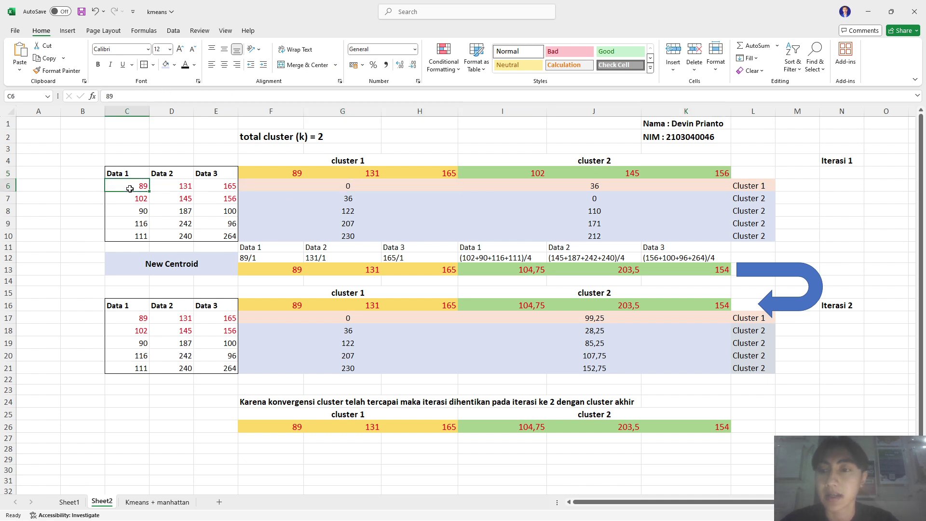
left_click(284, 178)
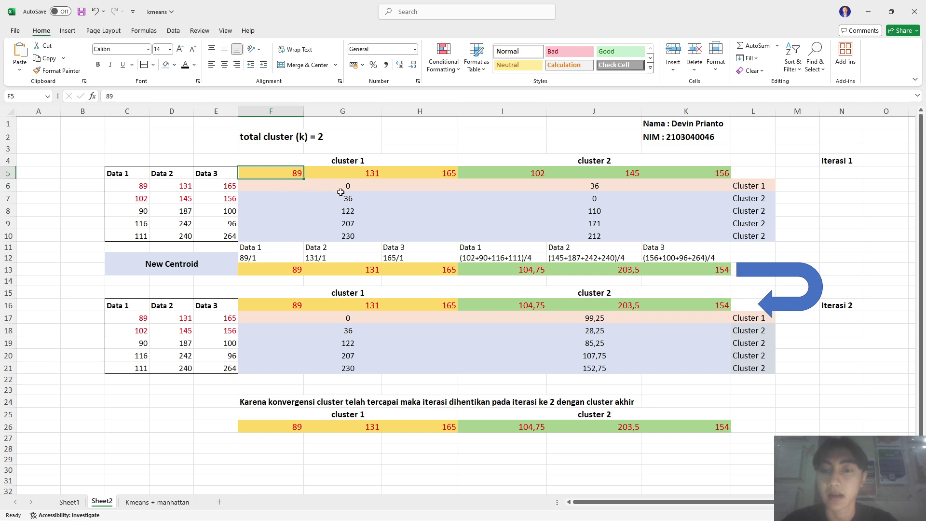
left_click(363, 187)
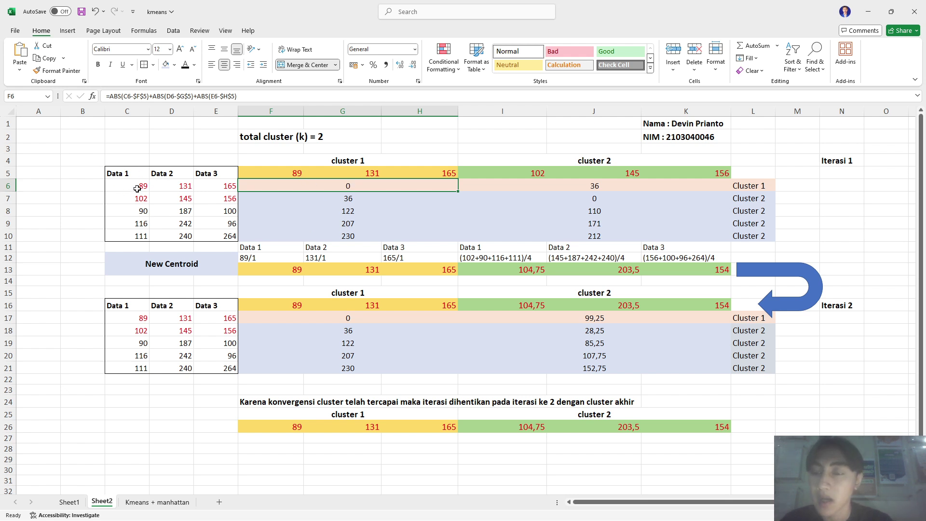
left_click(265, 96)
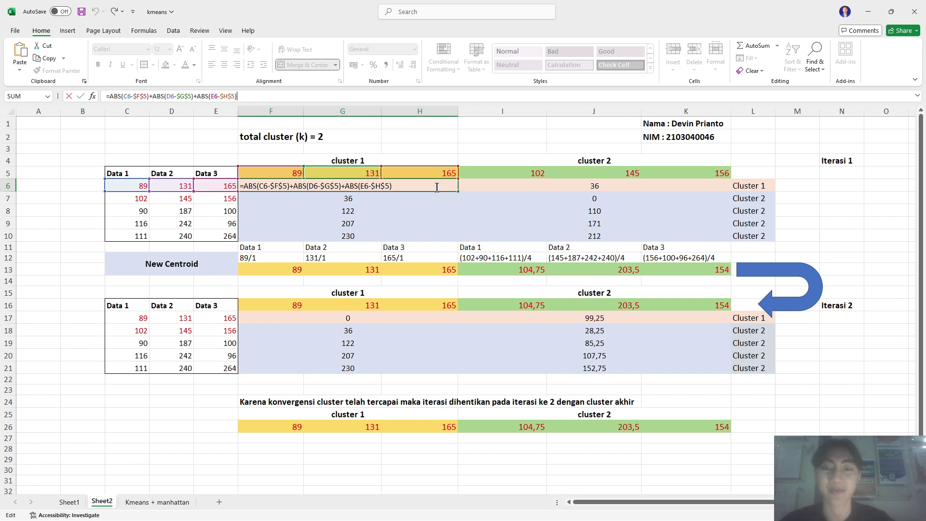
key("Return")
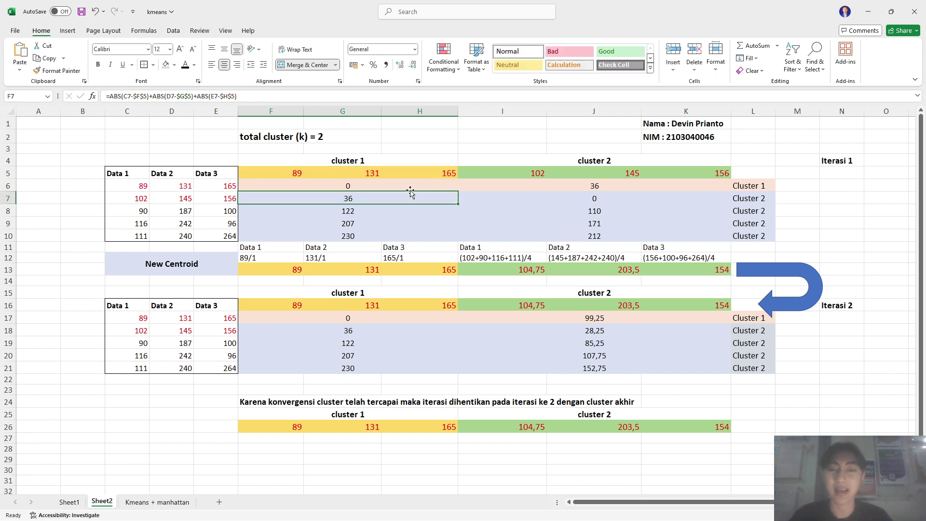
left_click(426, 182)
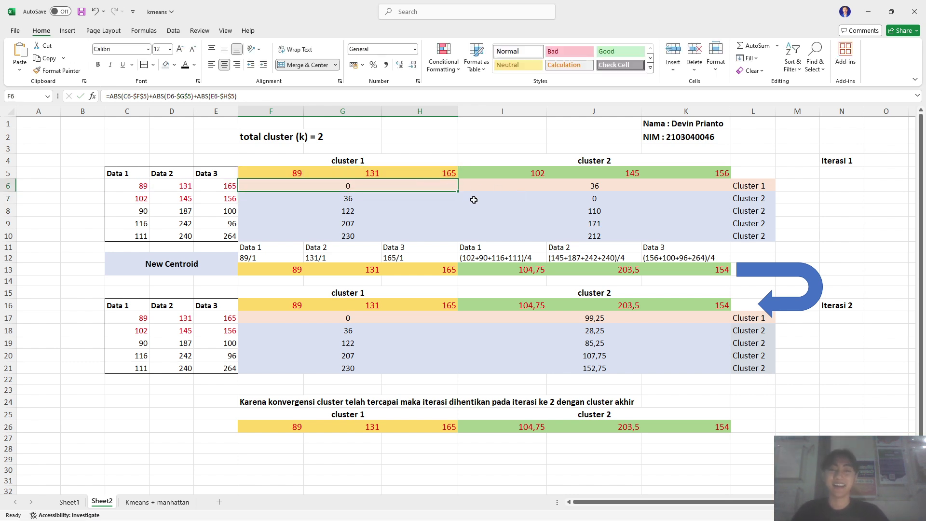
left_click(389, 200)
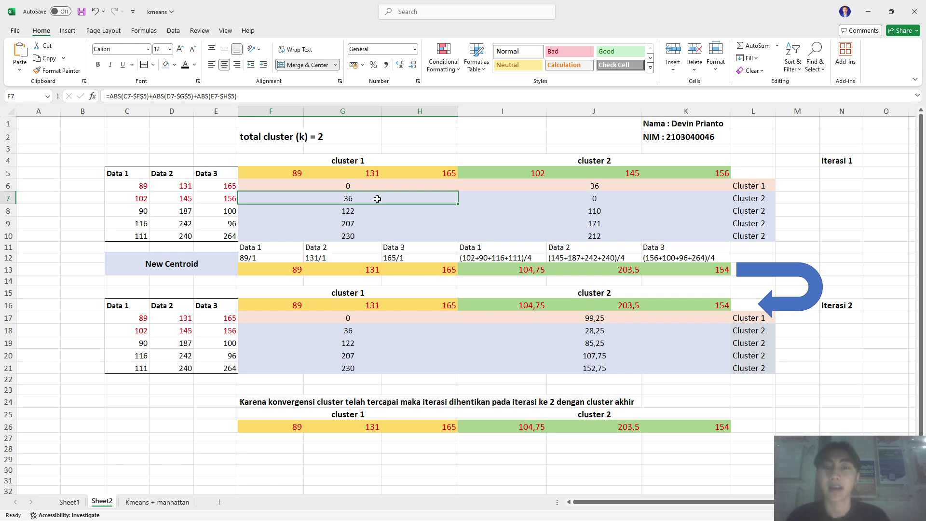
left_click(355, 212)
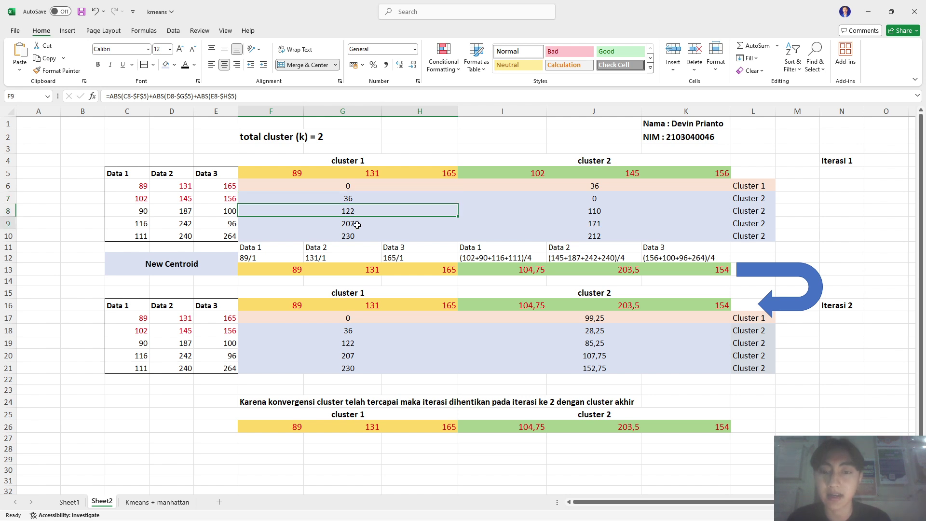
left_click(357, 224)
left_click(359, 236)
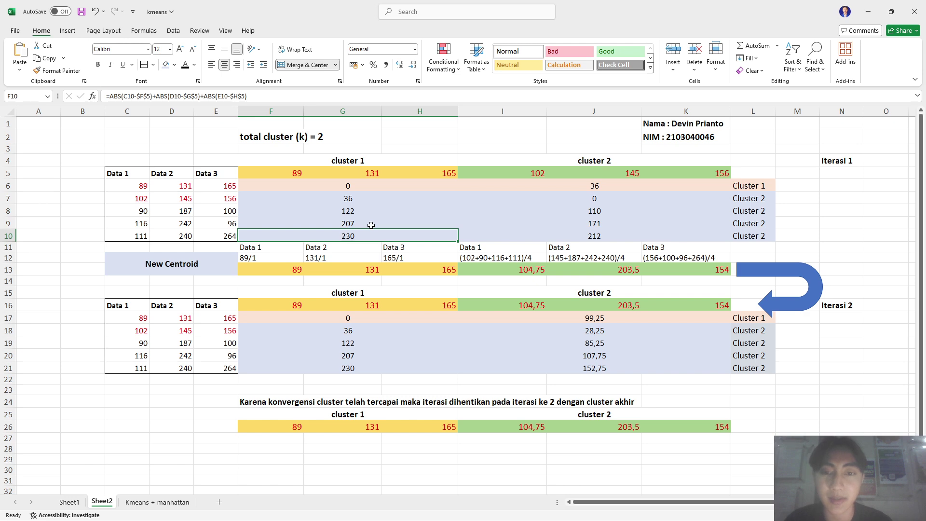
Trace the cluster 2 distance formula in I6 to its data and centroid cells, and review the formulas down to I10
left_click(563, 185)
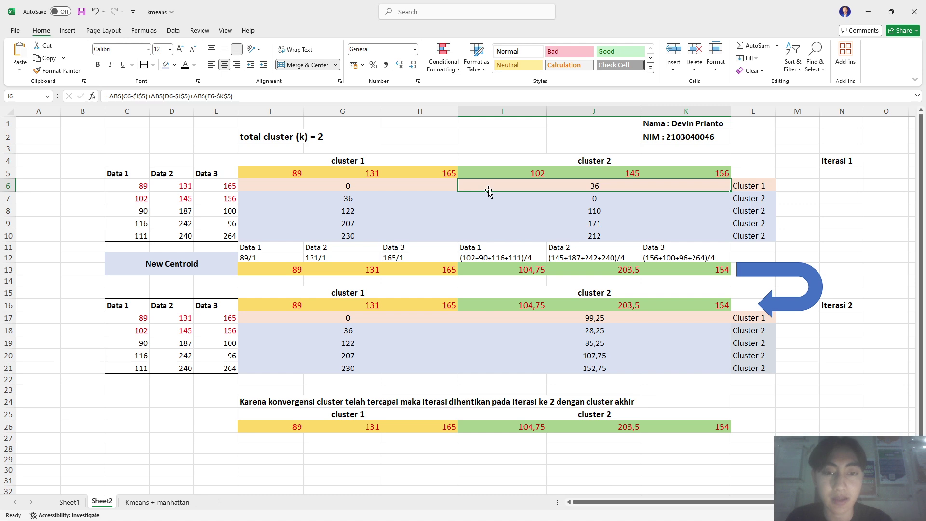
left_click(131, 189)
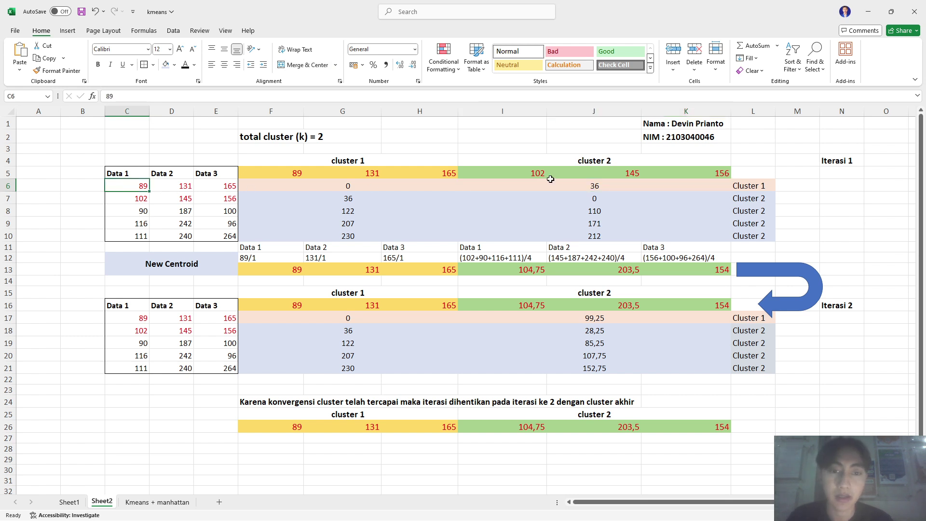
left_click(524, 174)
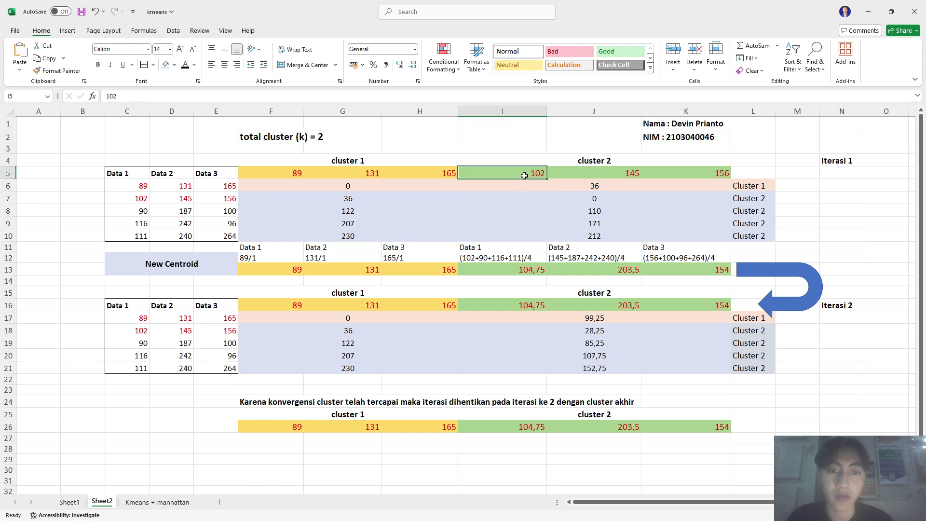
double_click(173, 186)
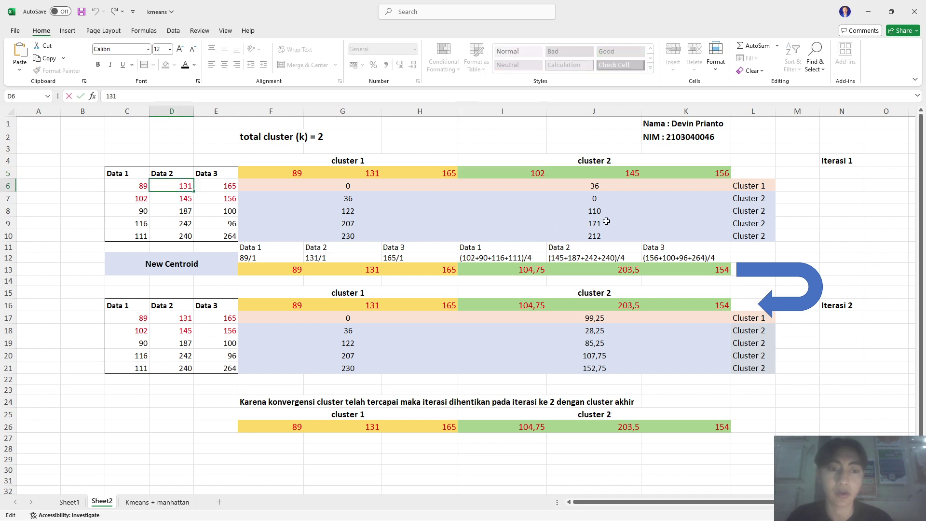
left_click(622, 171)
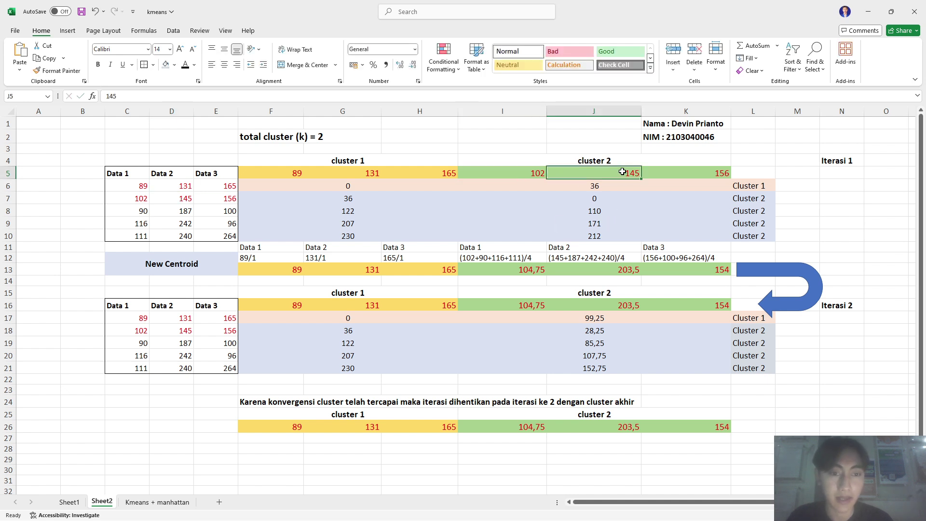
left_click(218, 185)
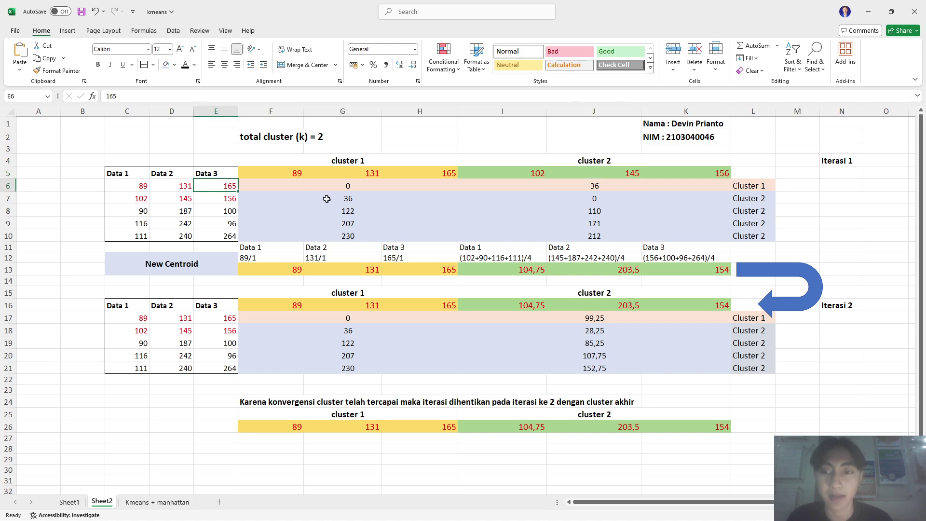
left_click(716, 173)
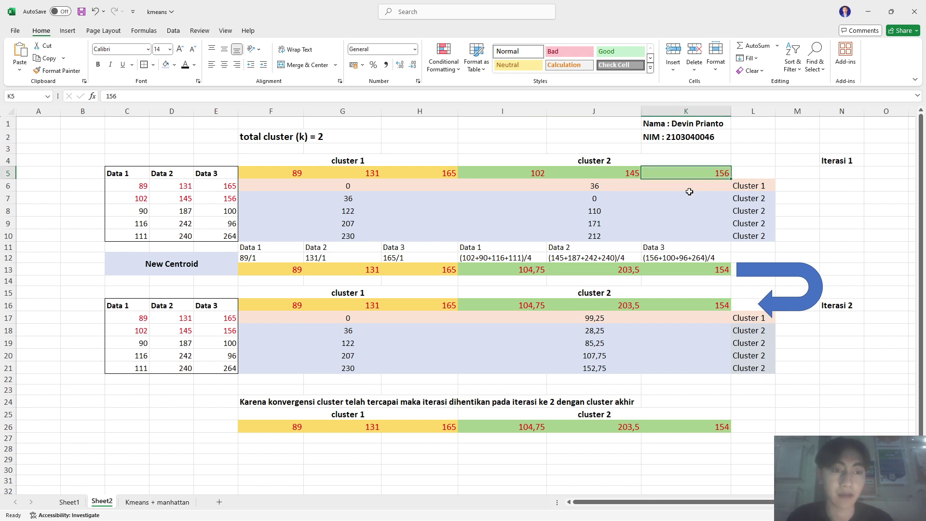
left_click(634, 185)
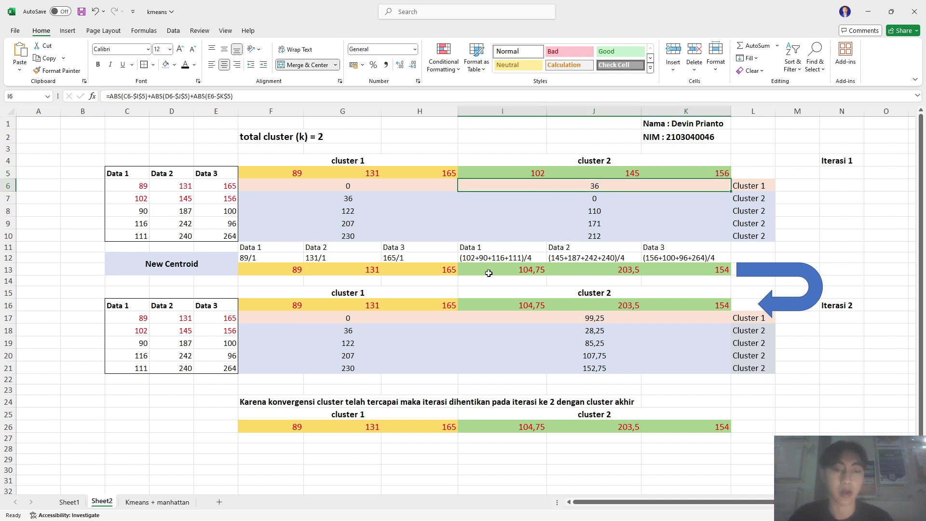
left_click(608, 200)
left_click(609, 238)
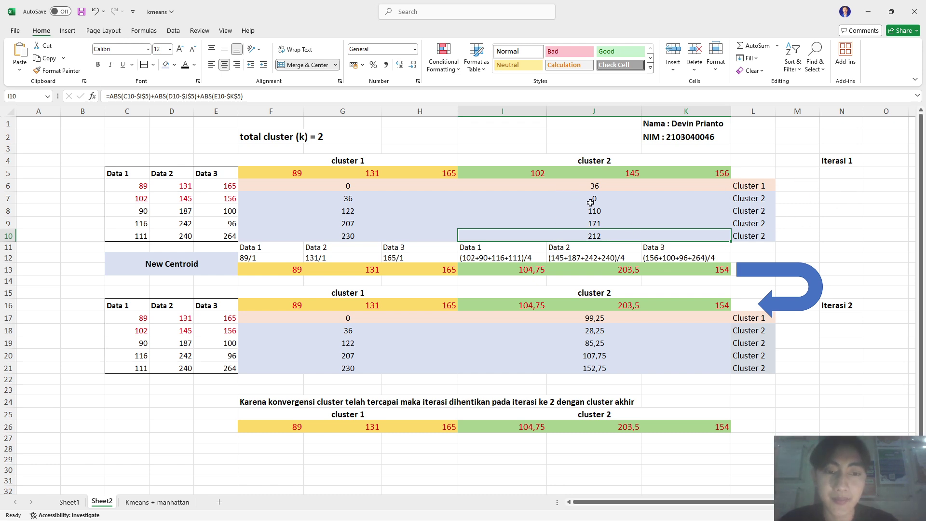
Compare the first data row's distances in F6 and I6 with its cluster assignment in L6
scroll(591, 203, "up", 2)
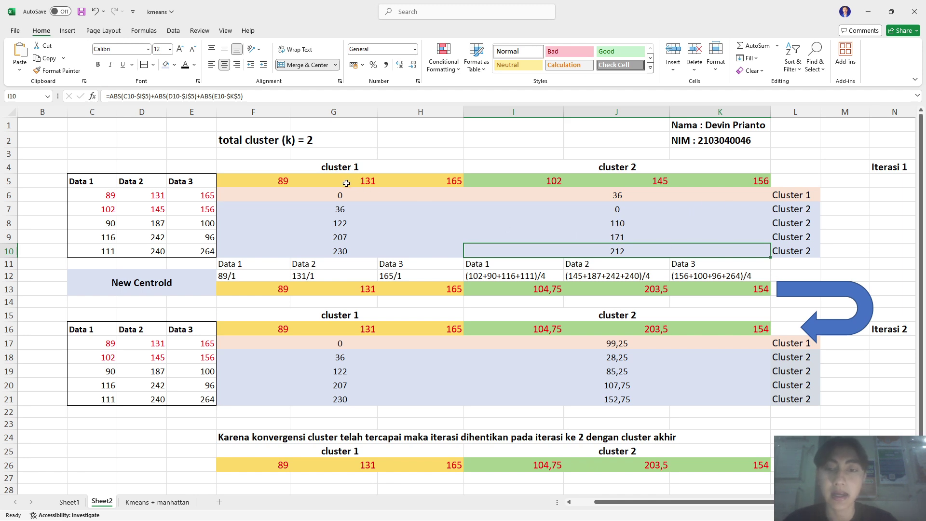
left_click(351, 198)
left_click(650, 196)
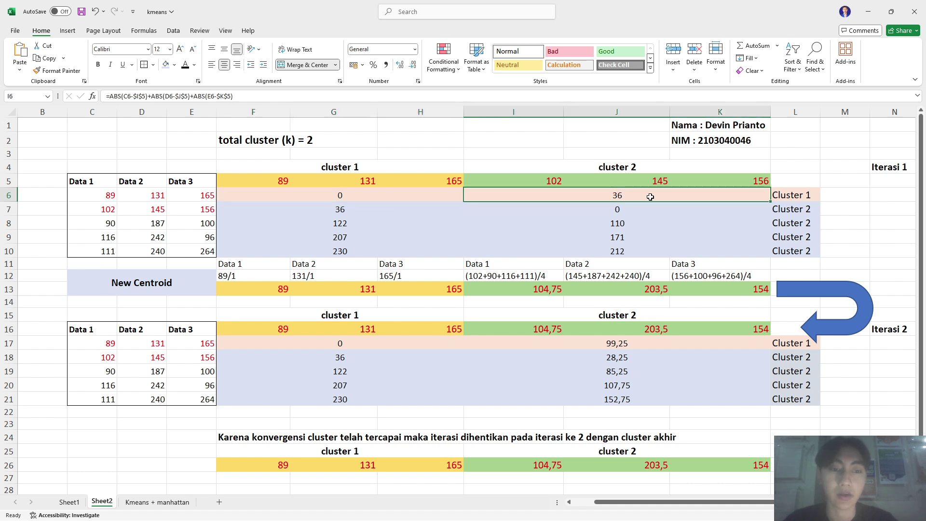
left_click(414, 194)
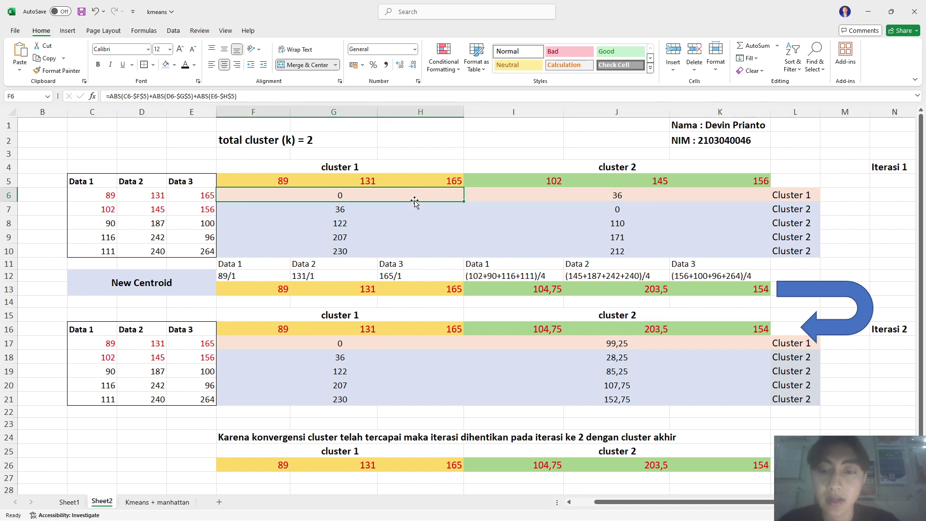
left_click(631, 192)
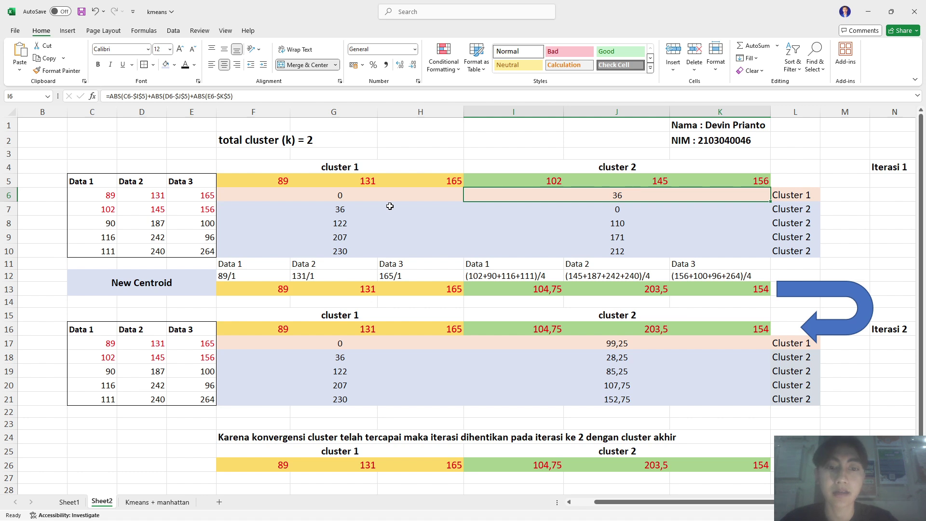
left_click(807, 196)
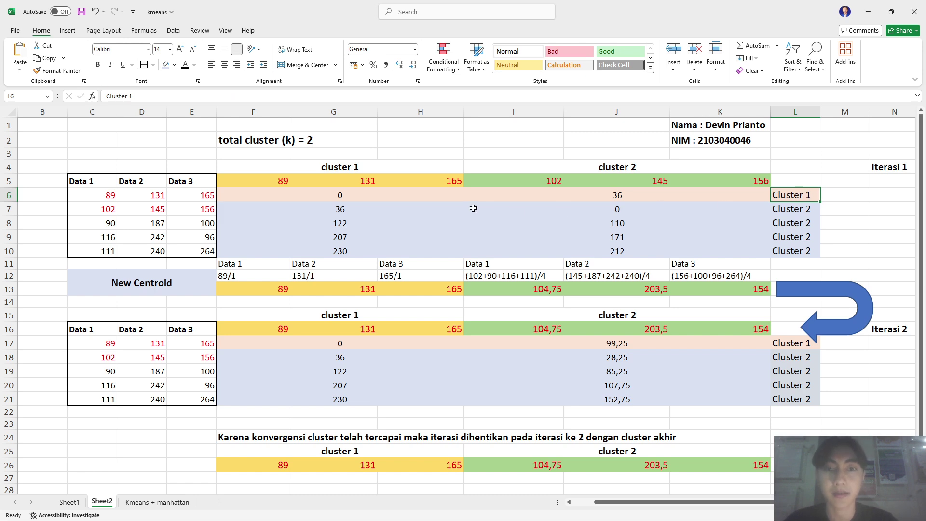
left_click(422, 200)
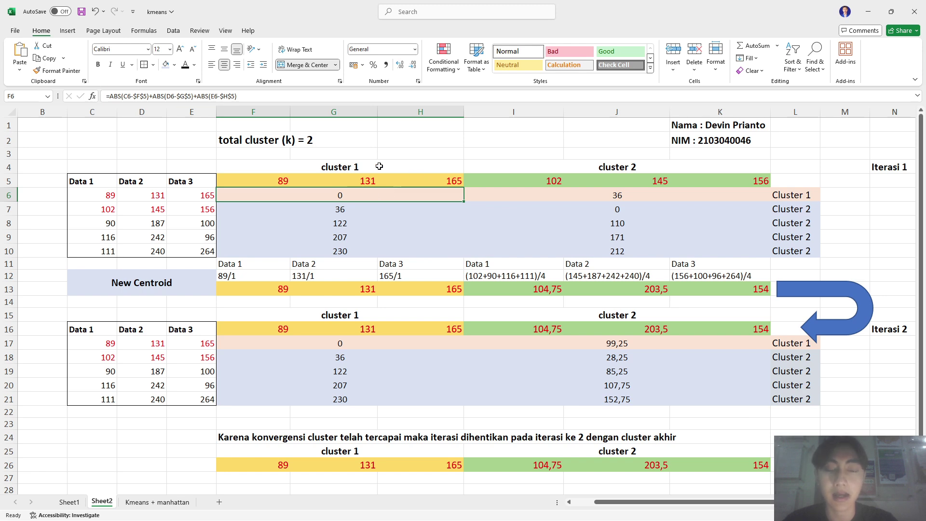
Relate the first data row's assignment in L6 to its distance in F6 and the cluster 1 heading in F4
left_click(806, 196)
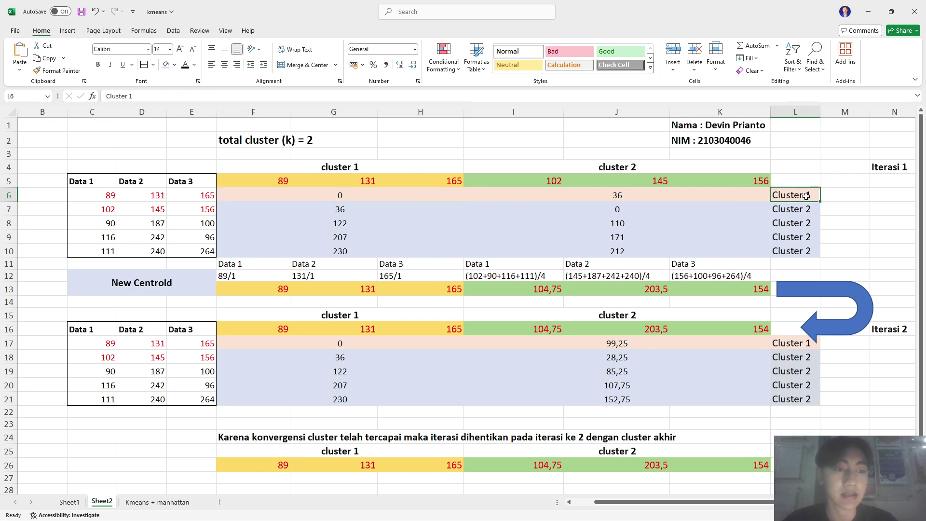
left_click(377, 192)
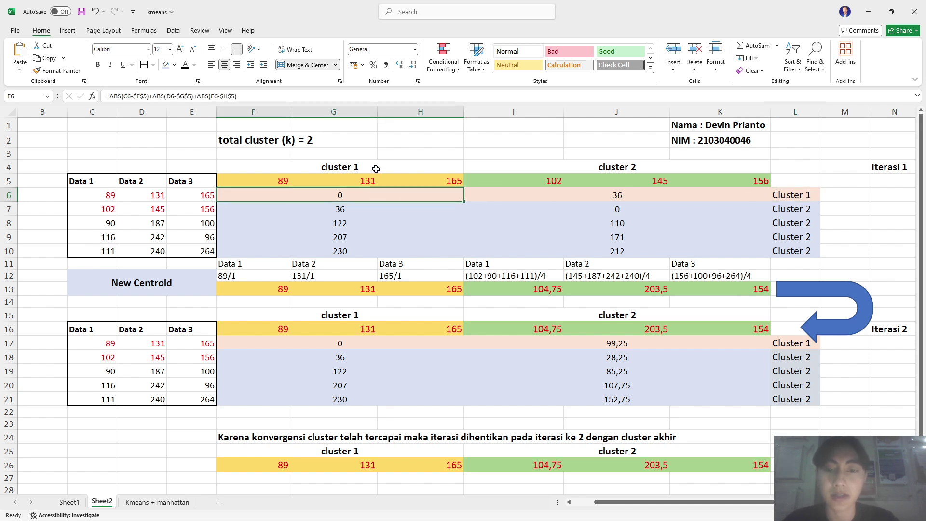
left_click(375, 168)
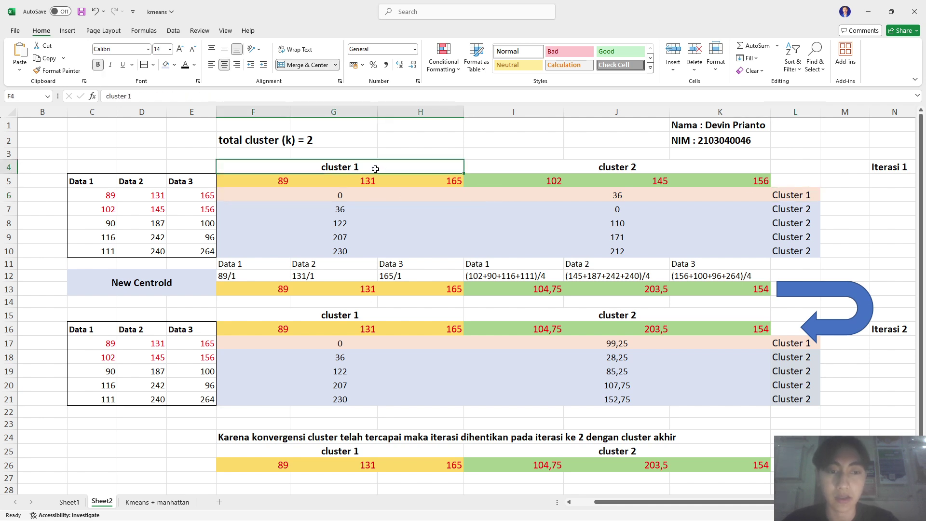
Compare the distances to both clusters in rows 7 through 10 with the cluster assignments in column L
left_click(447, 212)
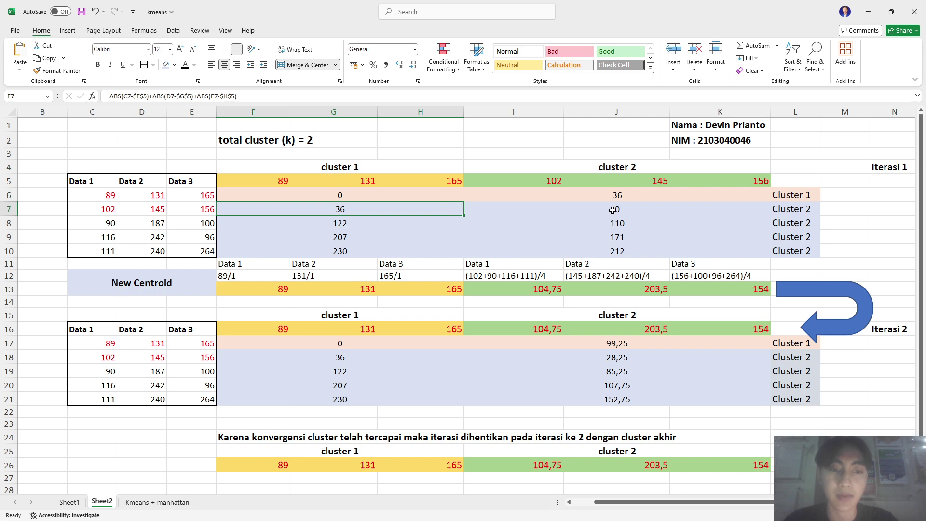
left_click(640, 211)
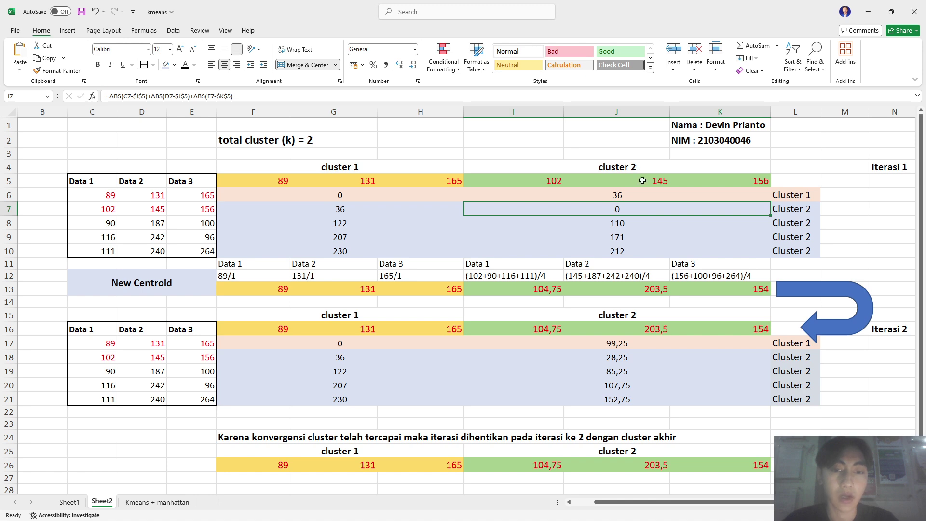
left_click(668, 223)
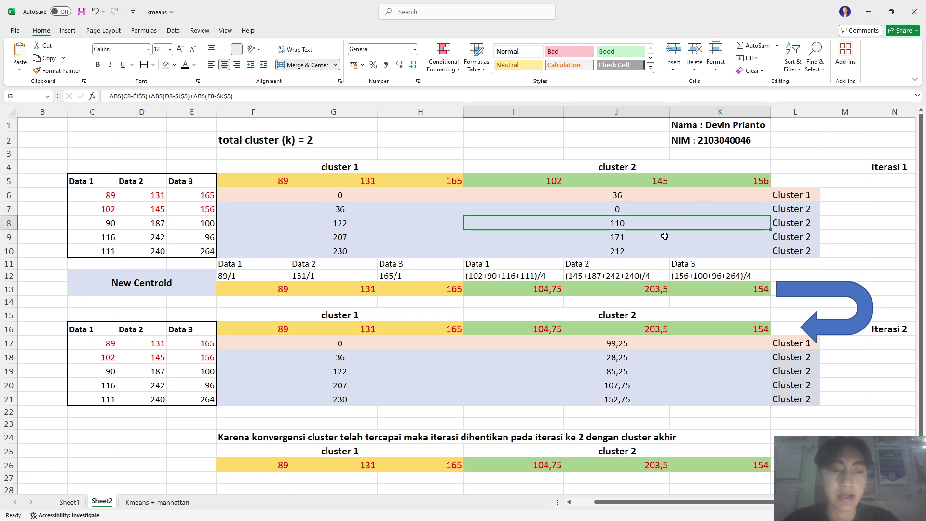
left_click(668, 236)
left_click(671, 260)
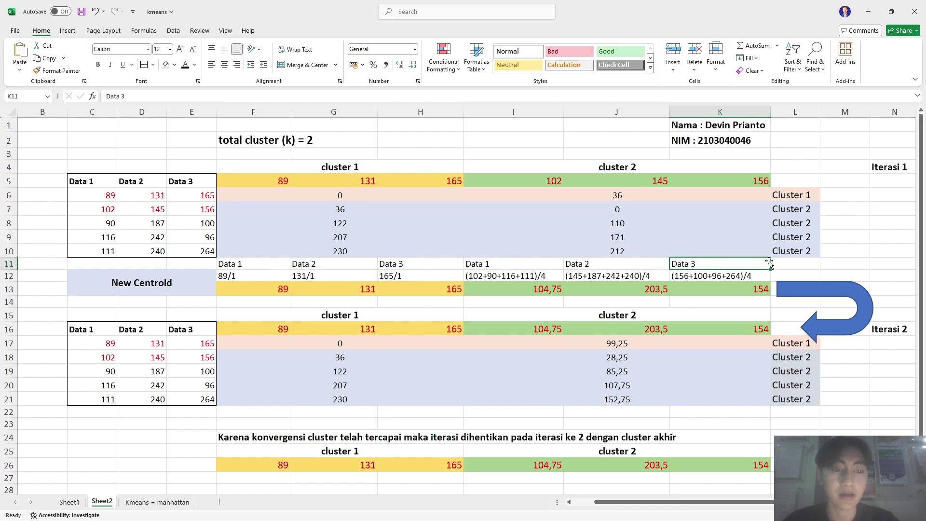
left_click(706, 246)
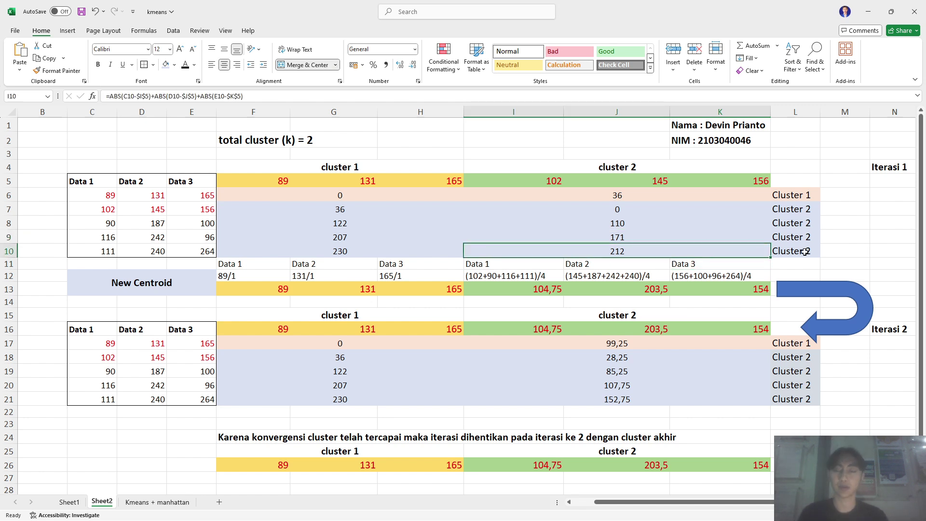
scroll(804, 252, "down", 1)
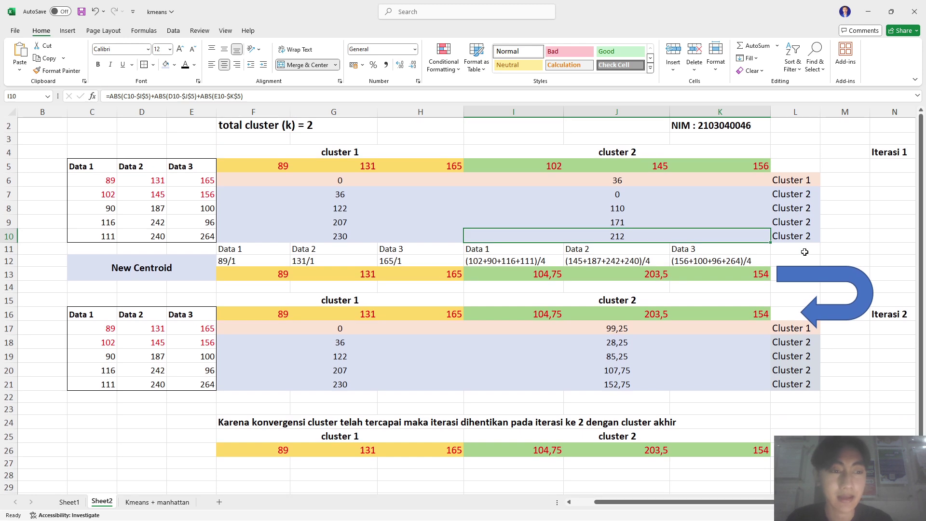
scroll(805, 252, "up", 1)
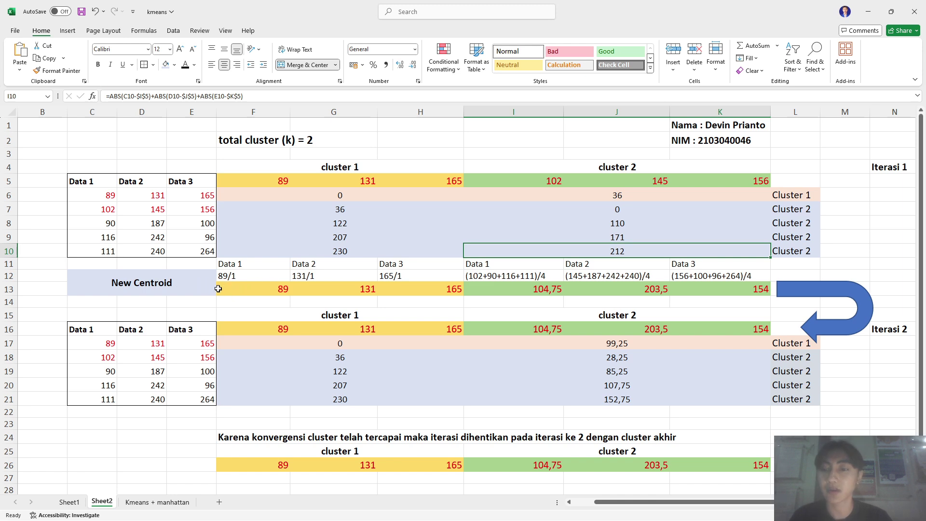
Examine how the cluster 1 new centroid in row 13 derives from the calculations in row 12 and the first data row
left_click(239, 288)
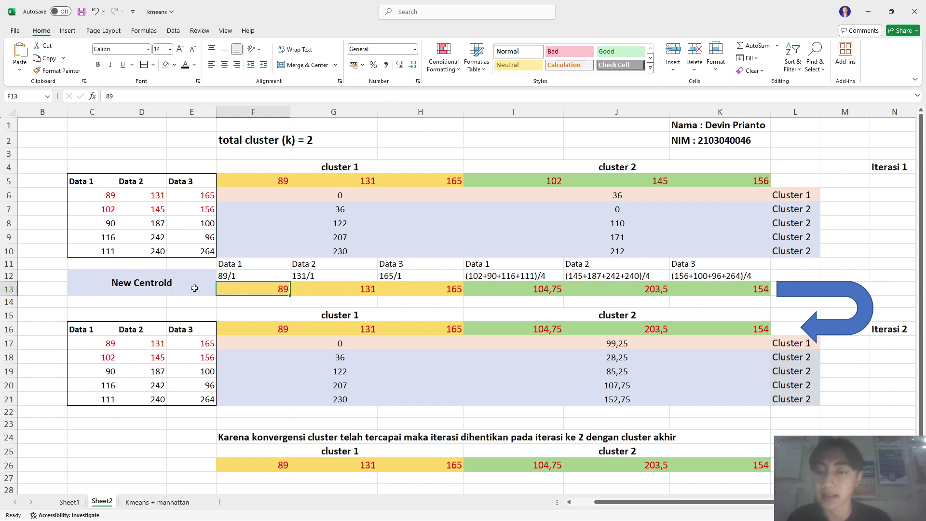
left_click(247, 275)
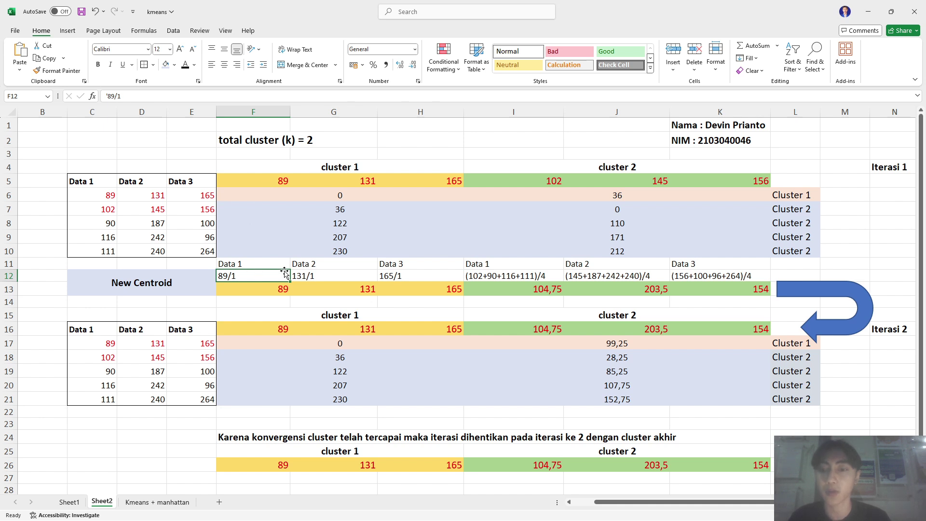
left_click(262, 292)
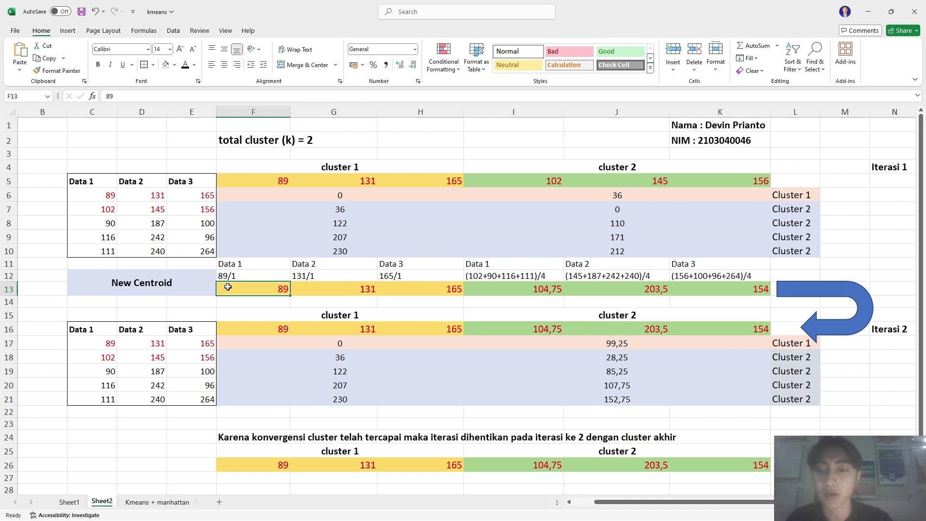
left_click(238, 276)
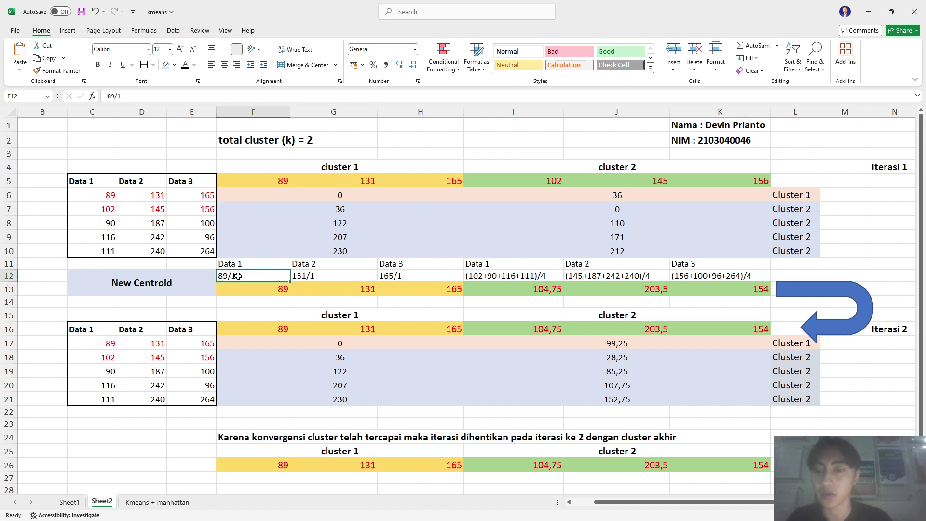
left_click(108, 195)
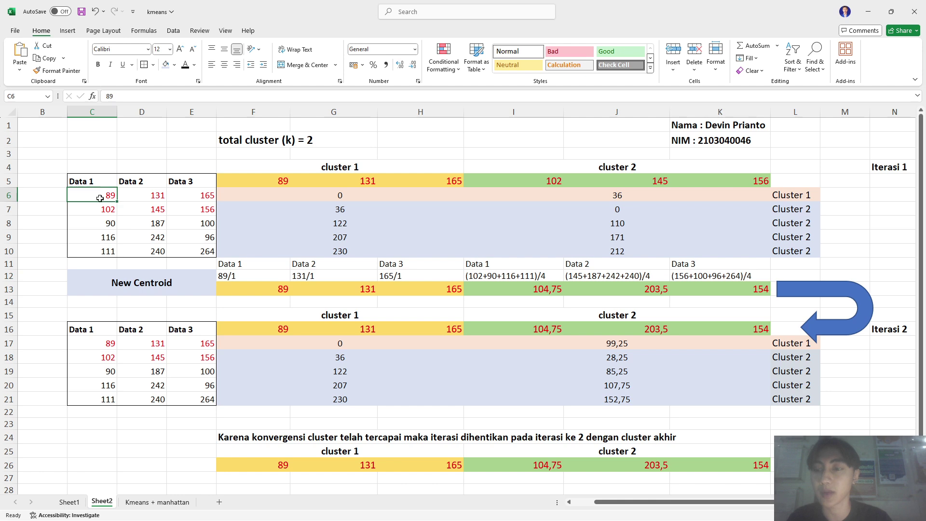
left_click(269, 288)
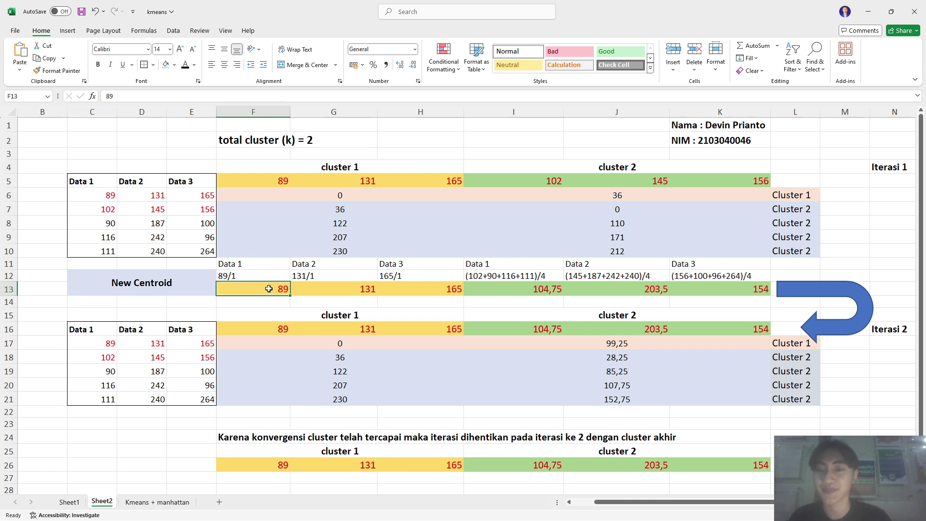
left_click(348, 290)
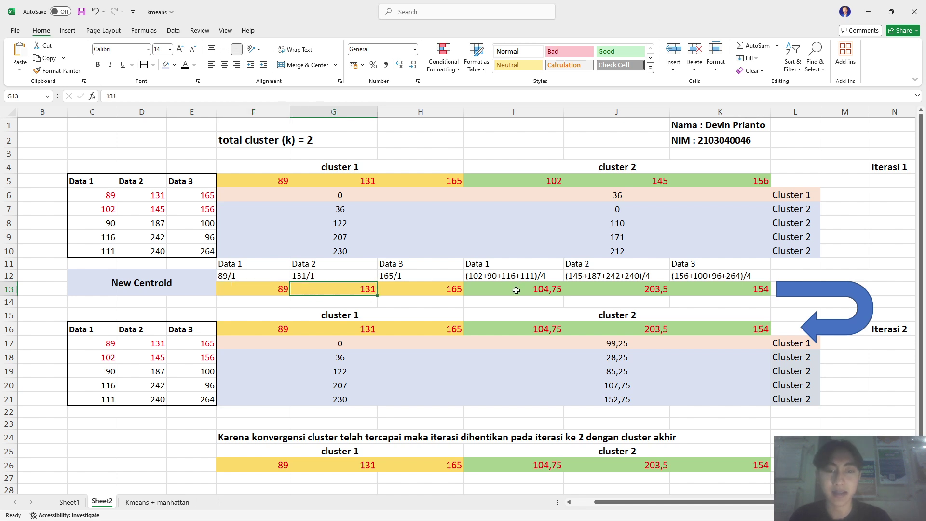
Compare the cluster 2 Data 1 centroid calculation in I12 and I13 with the cluster 2 members listed in L7:L10
left_click(517, 290)
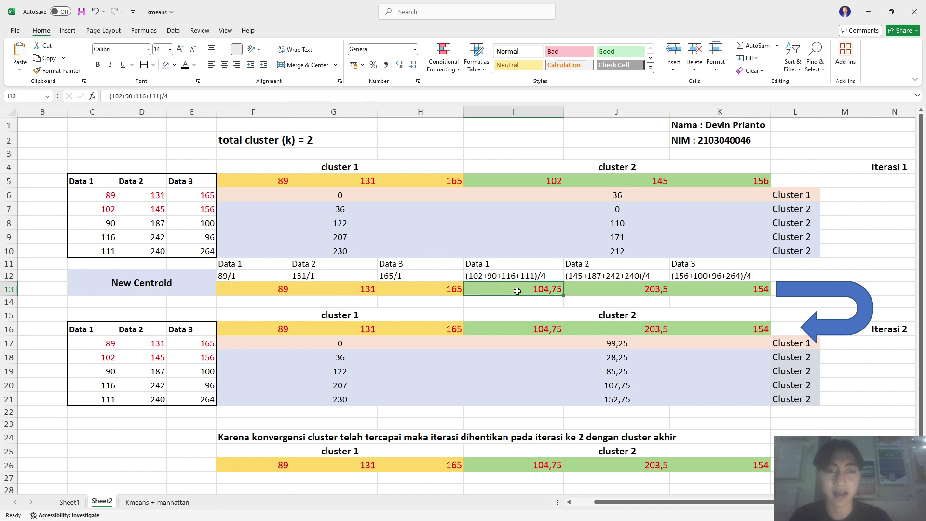
left_click(548, 277)
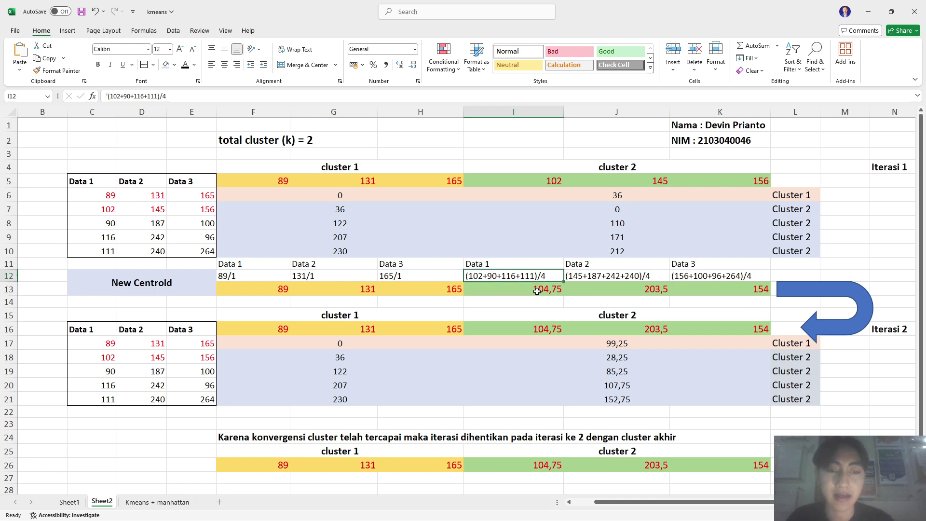
left_click(793, 209)
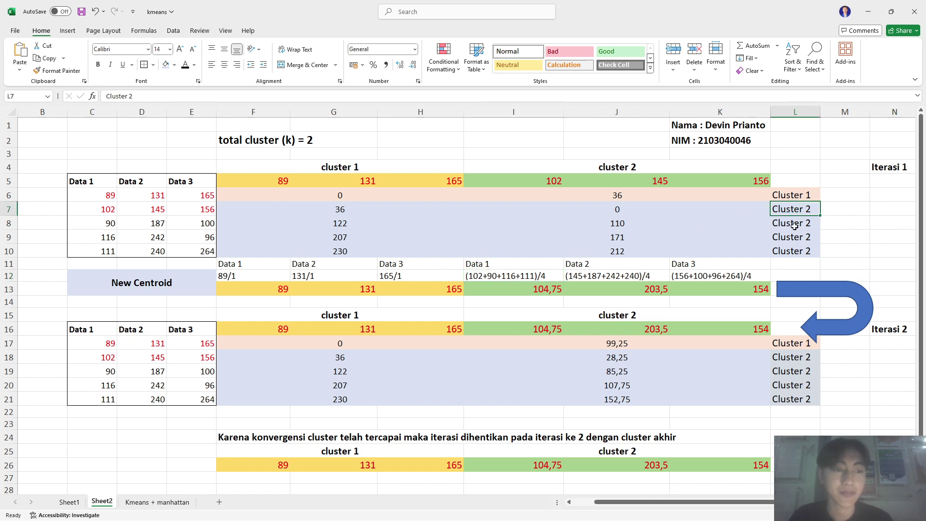
left_click(795, 223)
left_click(795, 250)
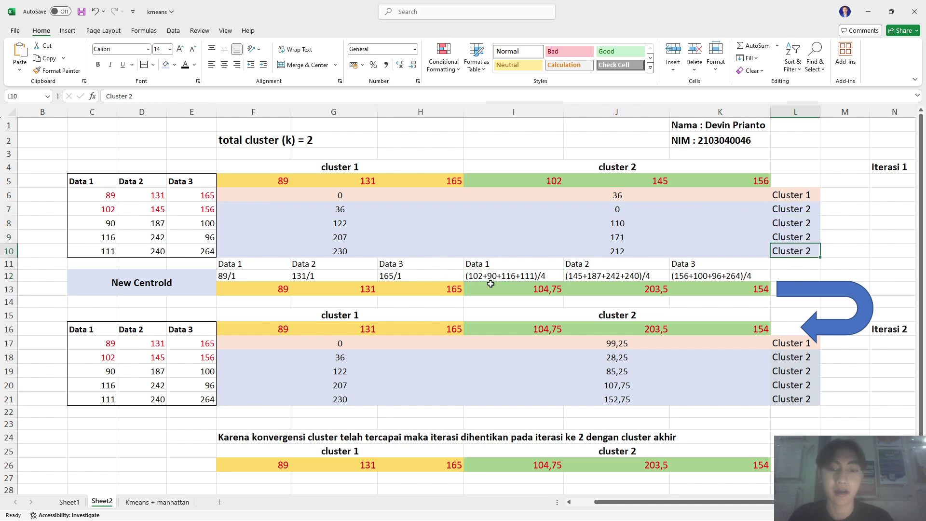
left_click(505, 276)
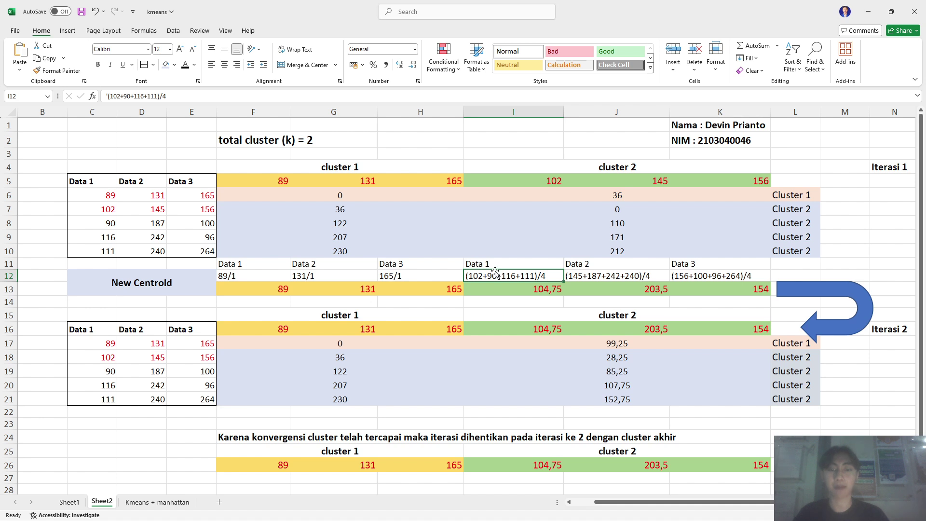
Trace the terms of the cluster 2 Data 1 average in I12 to C7:C10 and check the formula in I13
left_click(94, 183)
left_click(94, 193)
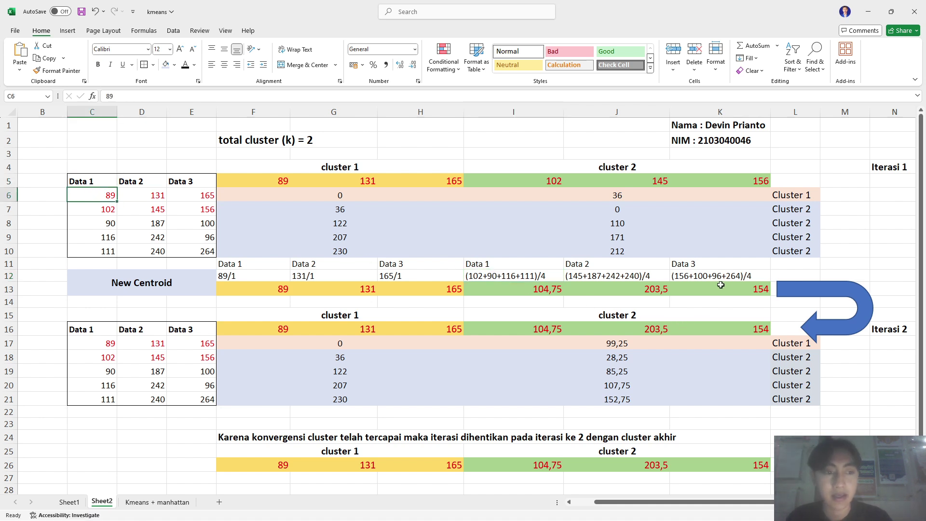
left_click(104, 211)
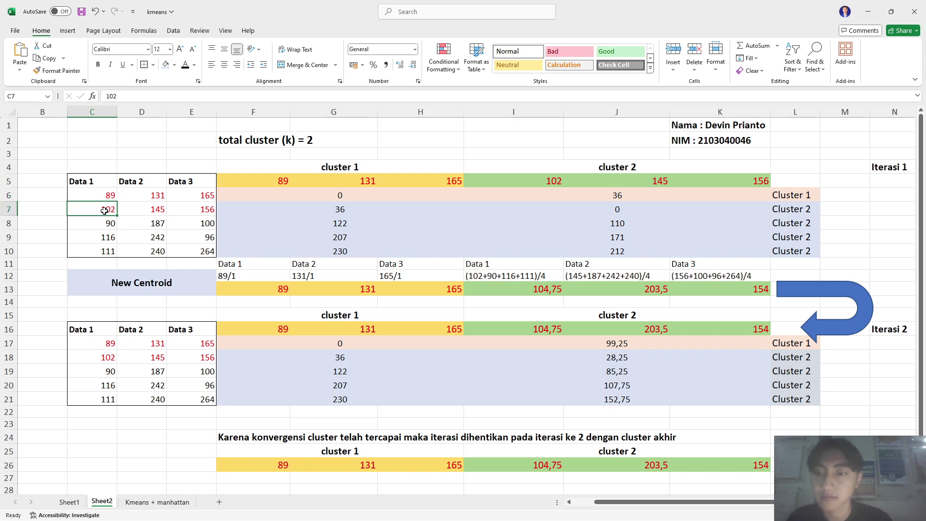
left_click(495, 275)
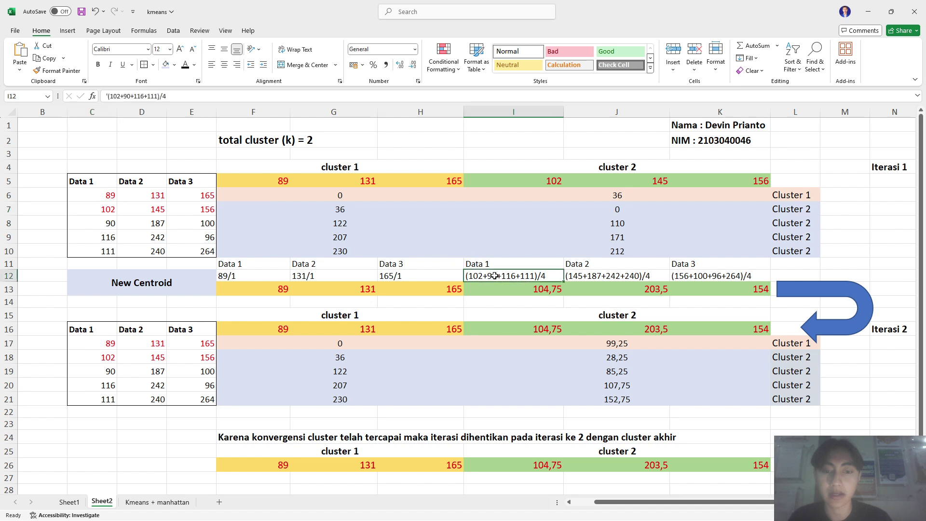
left_click(97, 222)
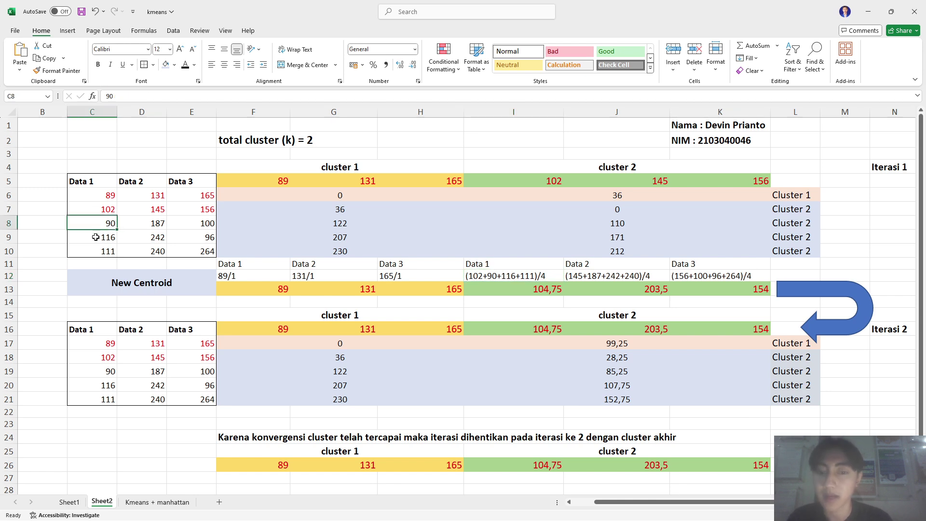
left_click(96, 237)
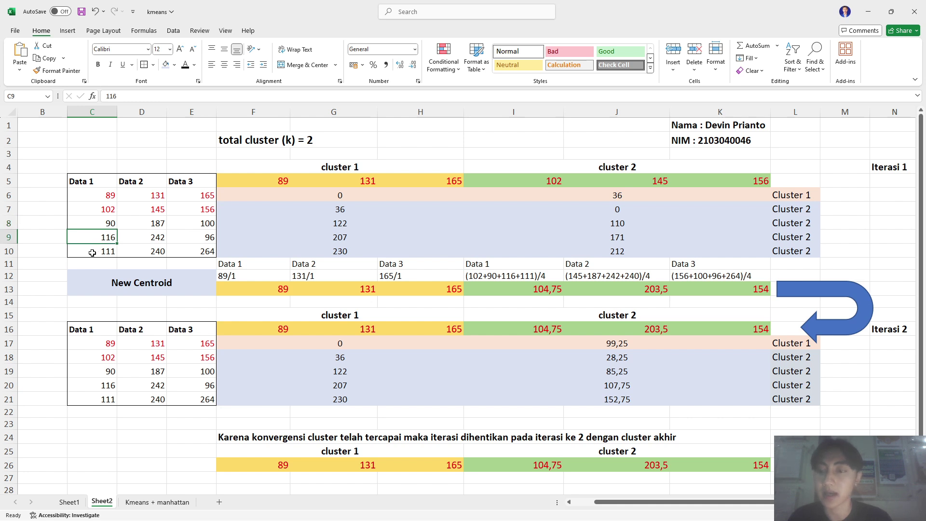
left_click(92, 253)
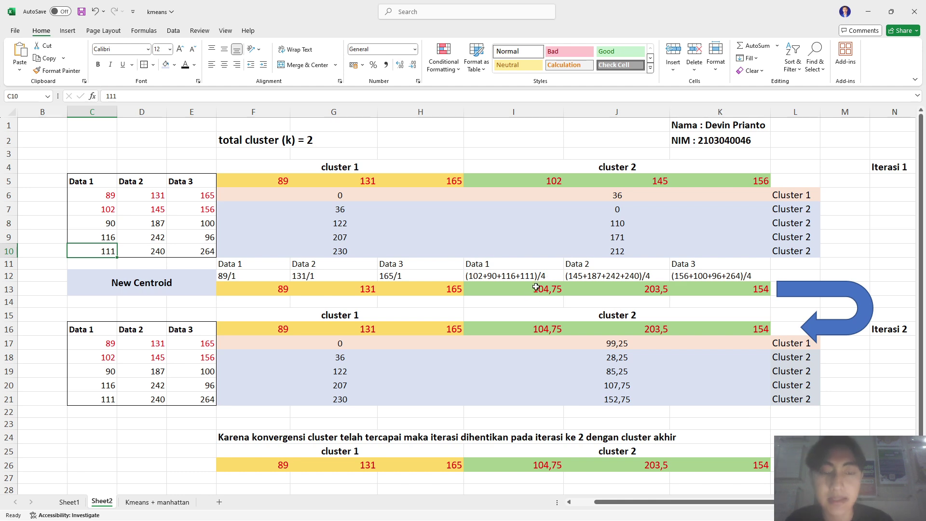
left_click(94, 210)
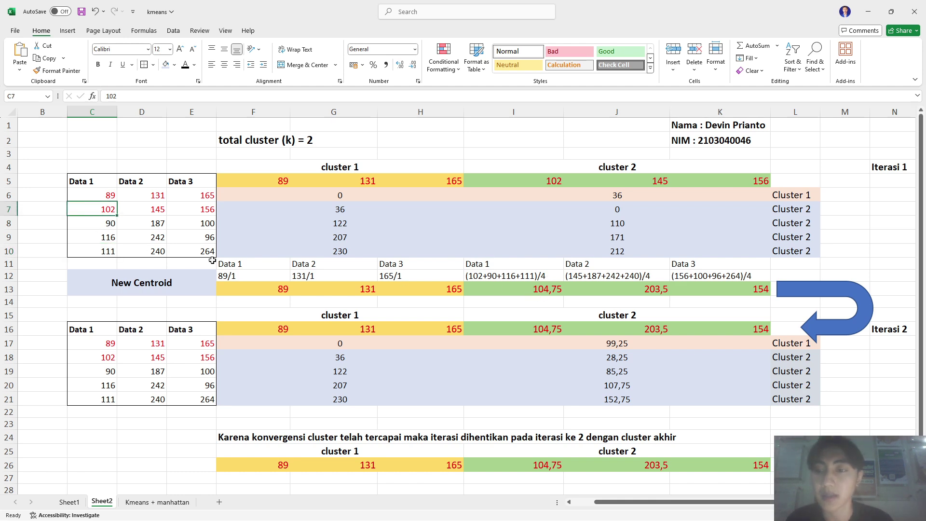
left_click(531, 294)
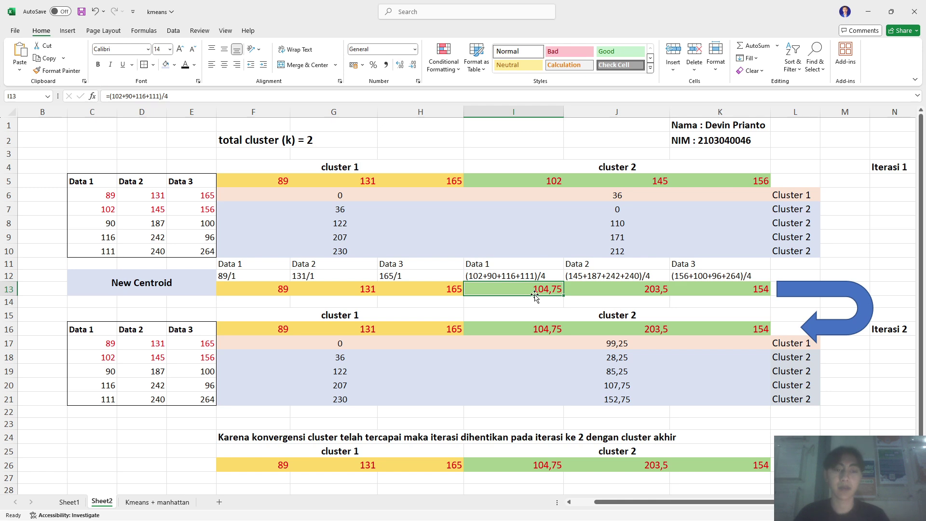
Review the cluster 2 centroid formulas in J13 and K13, and compare the new centroids with the iteration 2 table
left_click(619, 290)
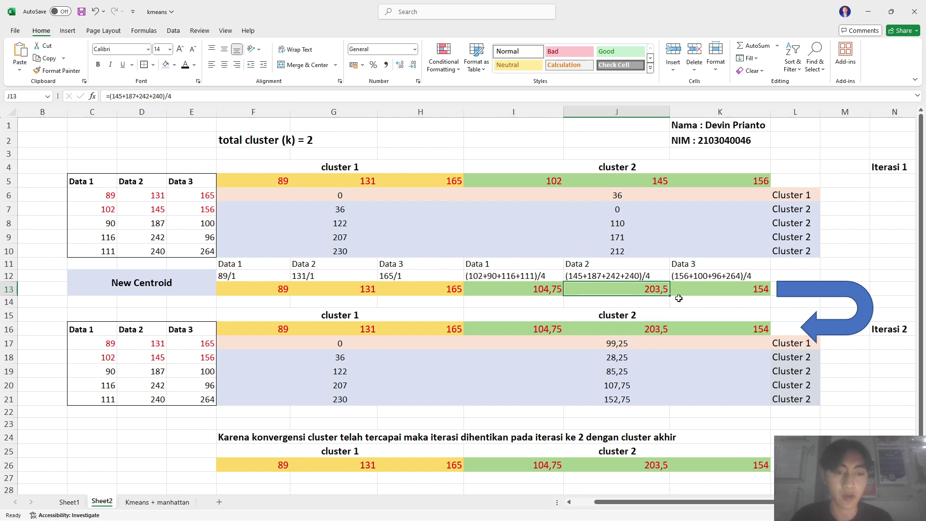
left_click(715, 293)
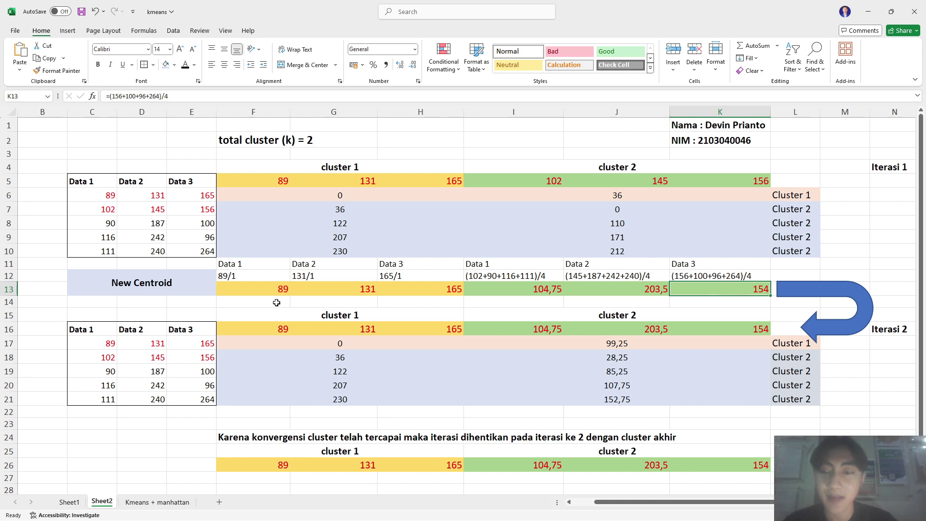
scroll(677, 307, "down", 1)
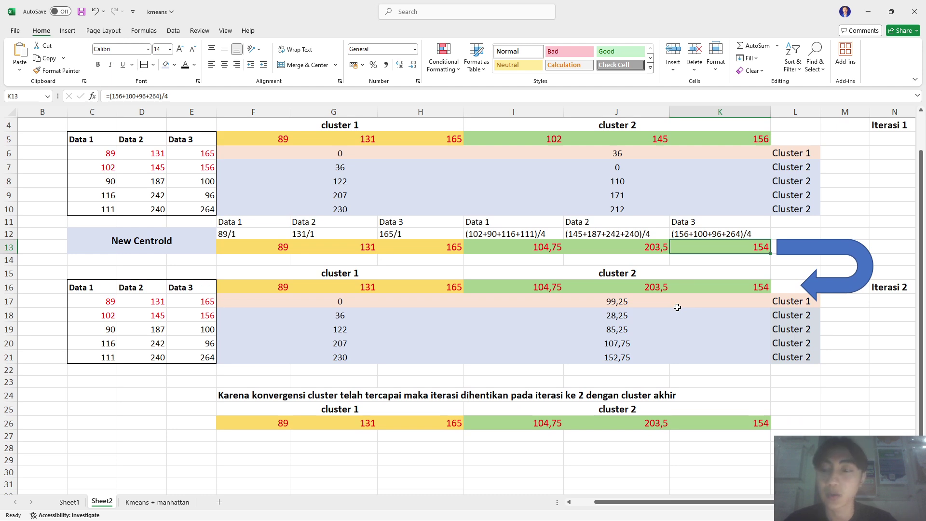
scroll(677, 307, "down", 1)
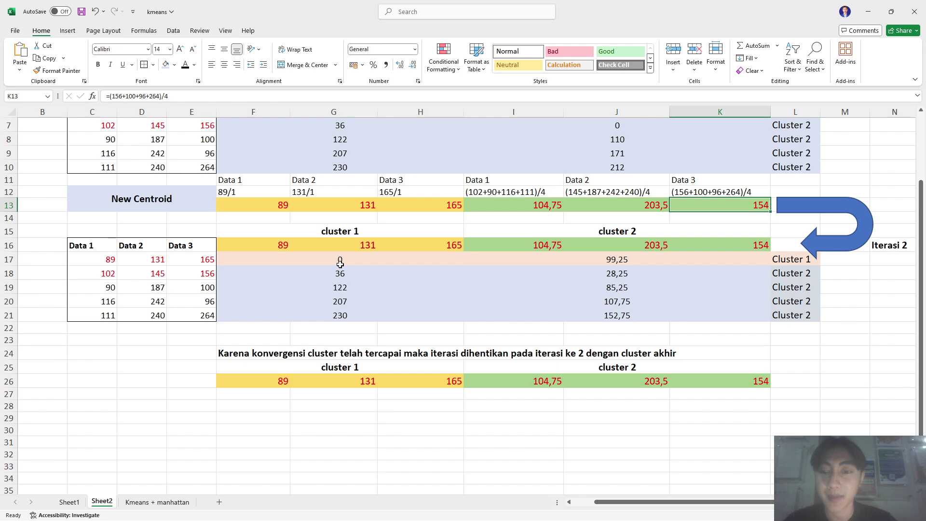
scroll(340, 263, "up", 2)
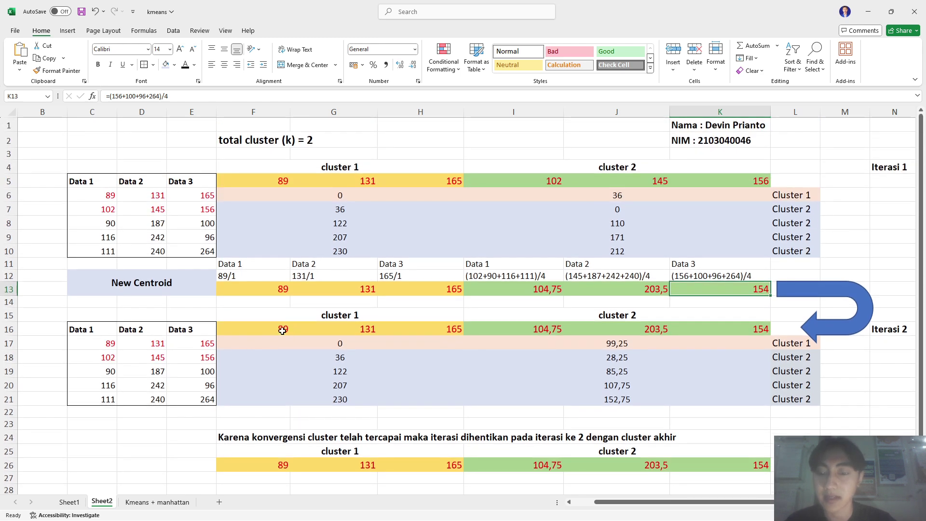
Compare the iteration 2 cluster 1 Data 1 centroid in F16 with the new centroid in F13 and the first data value in C17
left_click(282, 330)
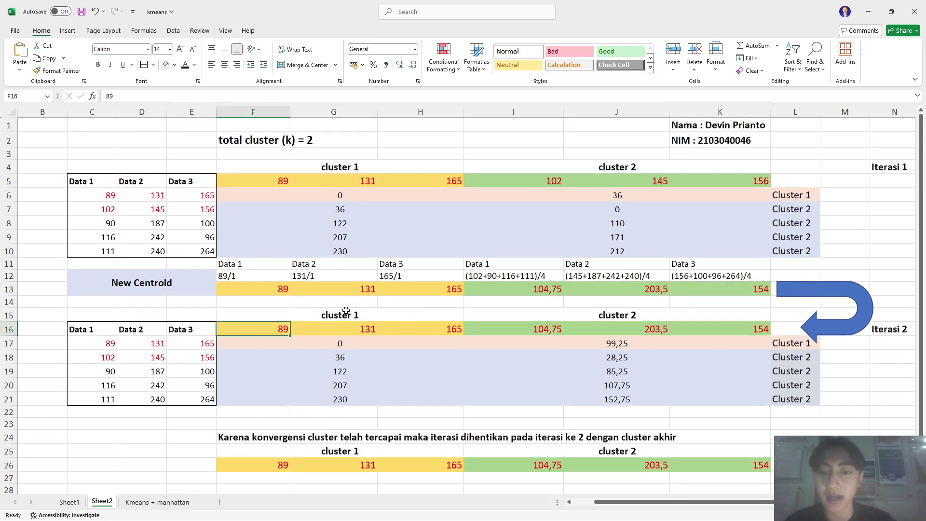
left_click(259, 291)
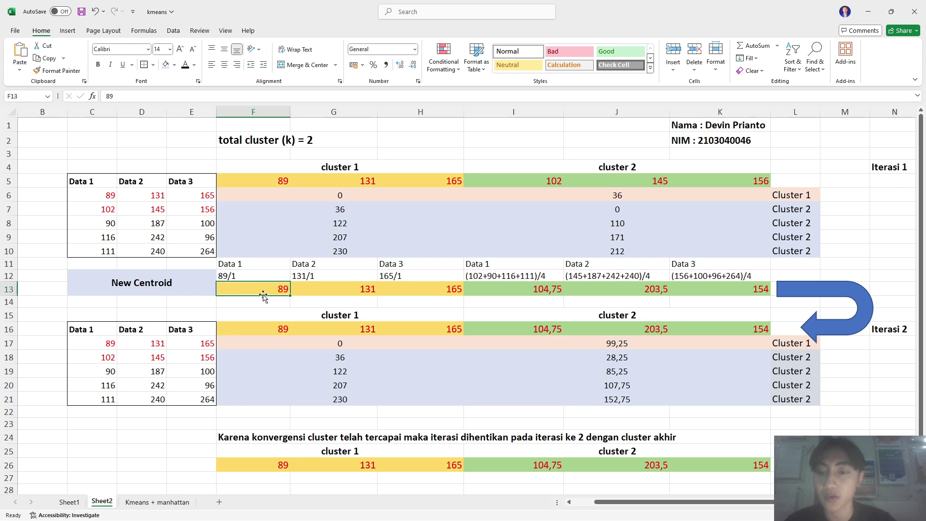
left_click(110, 345)
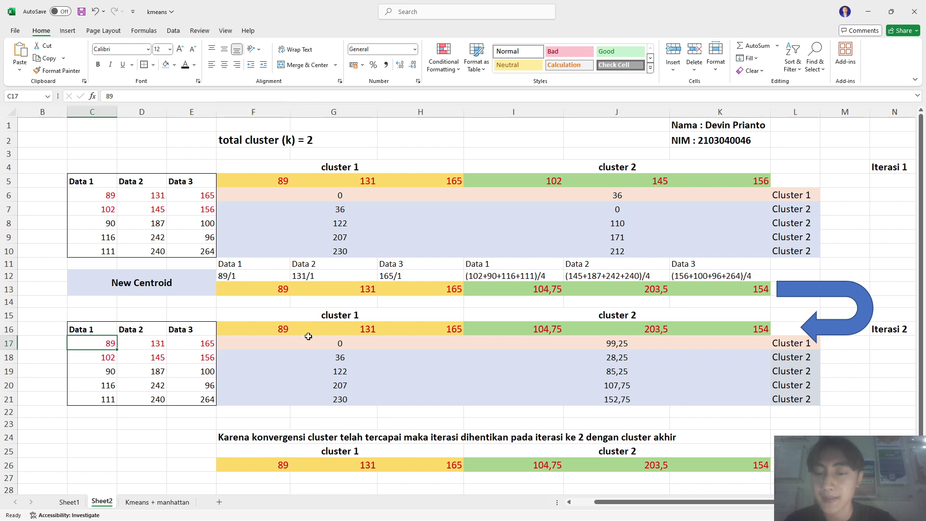
left_click(283, 329)
scroll(375, 336, "down", 1)
scroll(376, 337, "down", 2)
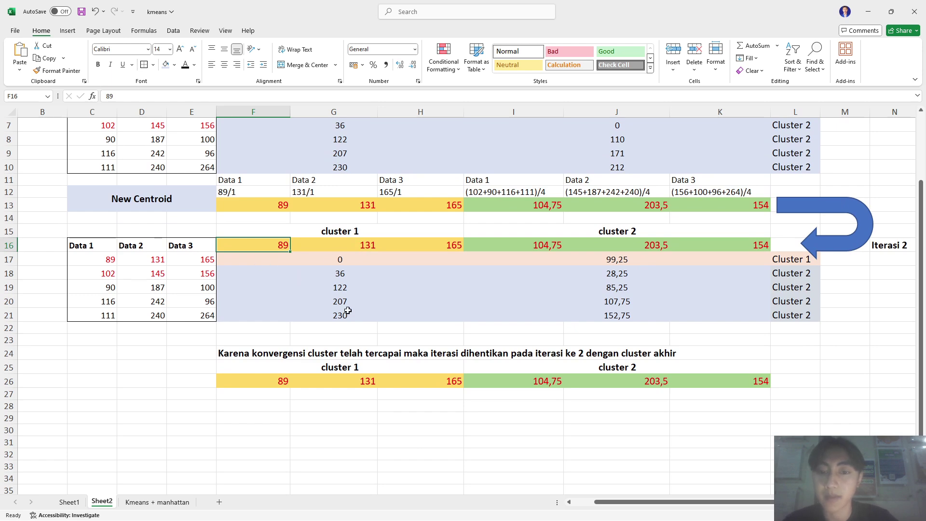
Go through the remaining iteration 2 centroid values of both clusters in G16:K16
left_click(365, 245)
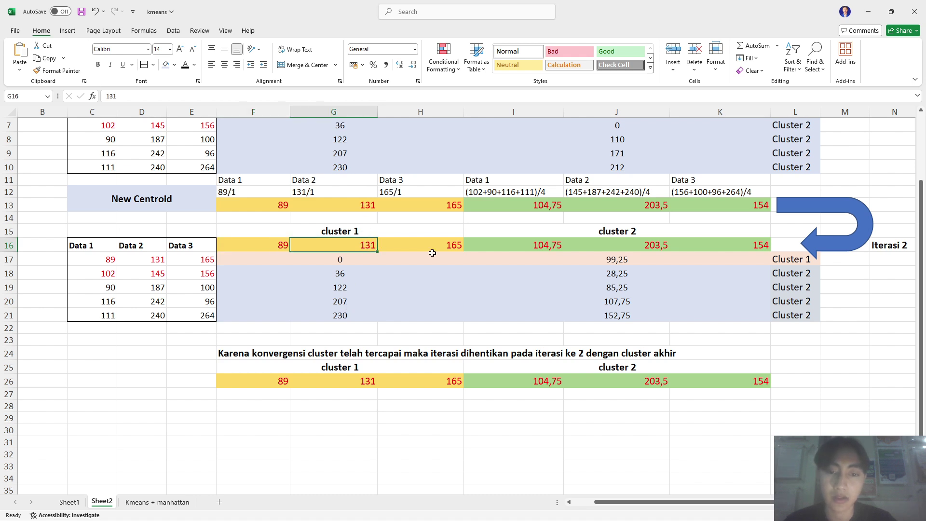
left_click(445, 248)
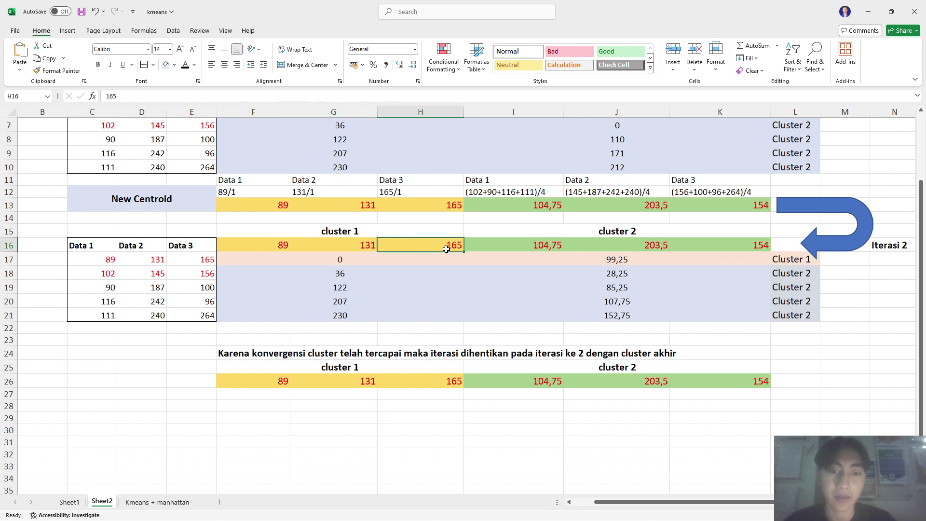
left_click(549, 247)
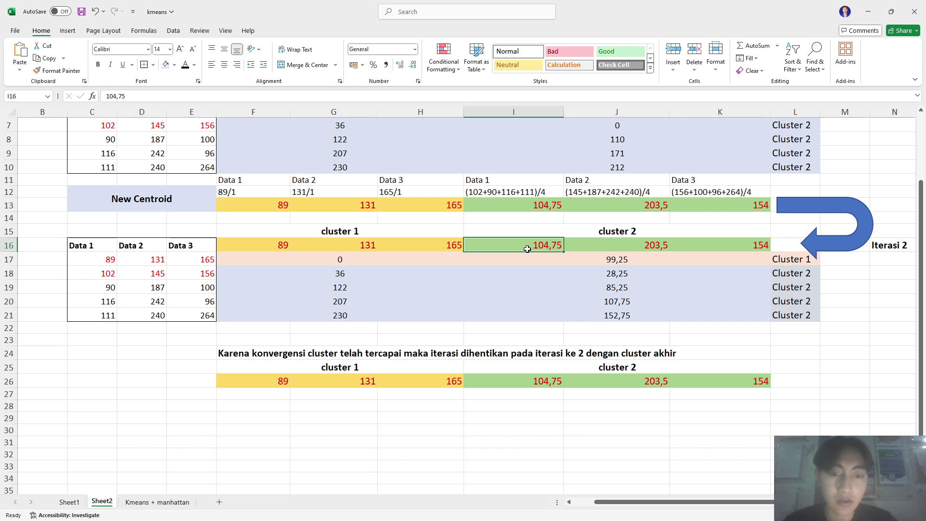
left_click(633, 244)
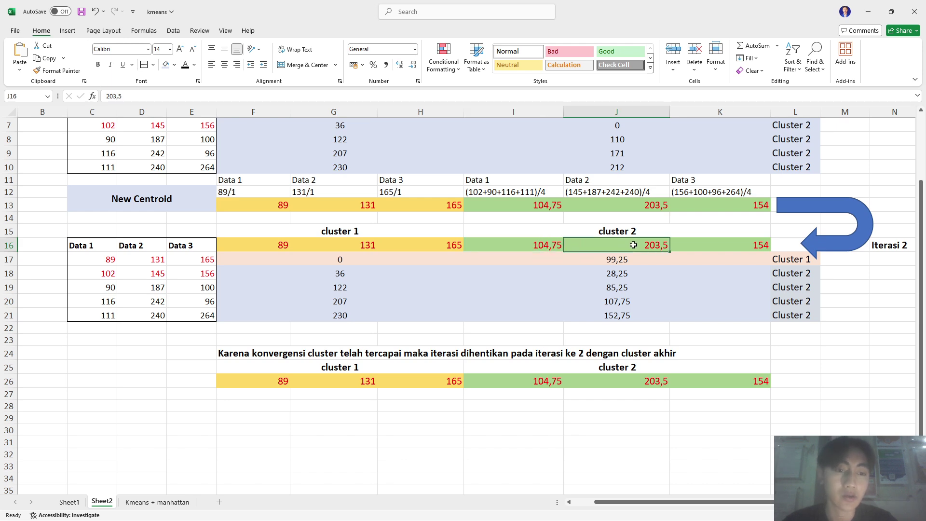
left_click(749, 245)
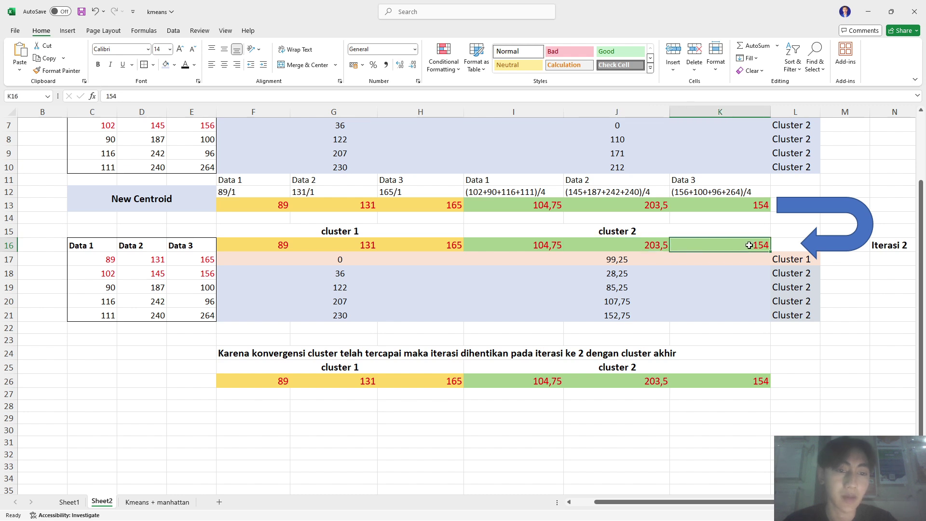
Review the Manhattan distance formulas for cluster 1 in F17 and F18 of the iteration 2 table
left_click(362, 261)
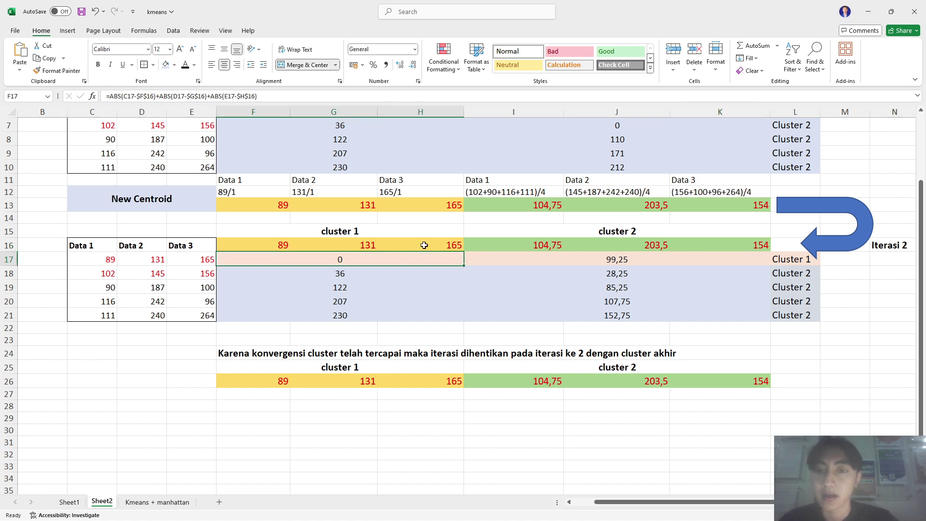
scroll(424, 245, "up", 1)
scroll(423, 245, "down", 2)
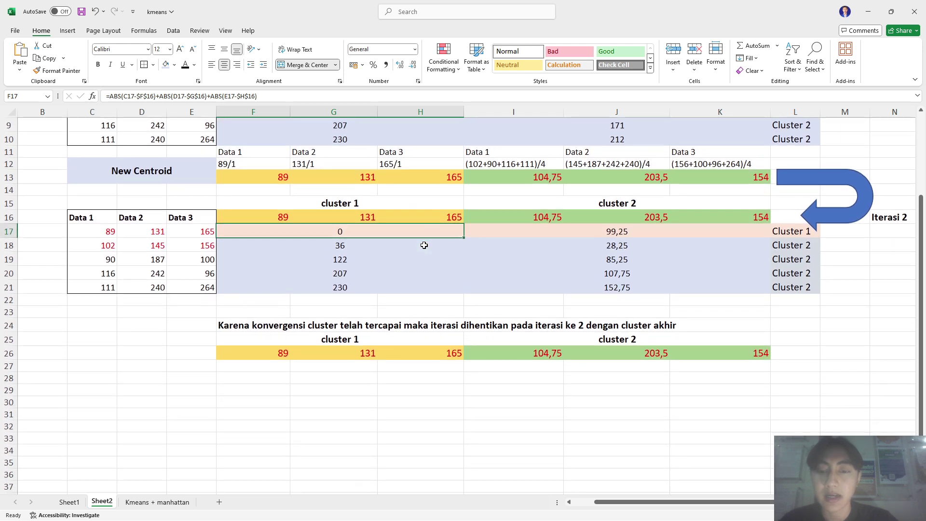
scroll(424, 245, "down", 2)
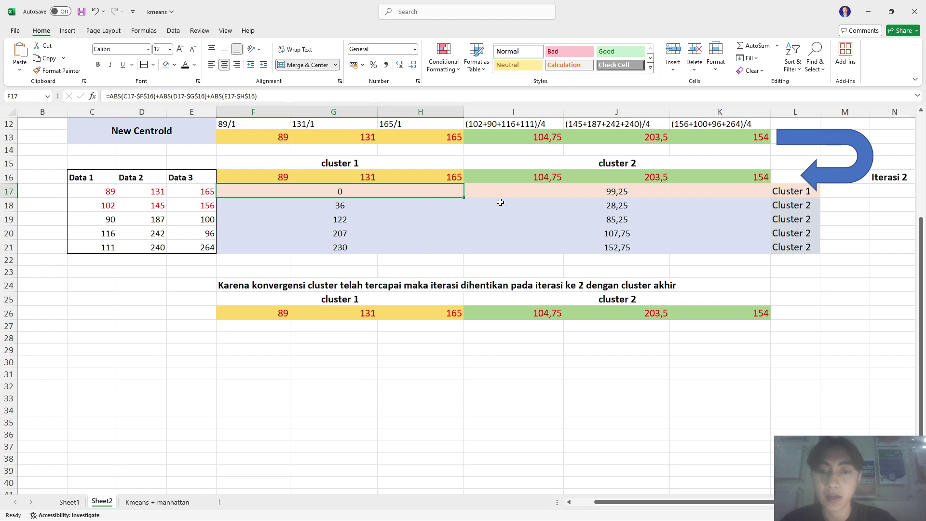
scroll(500, 203, "up", 2)
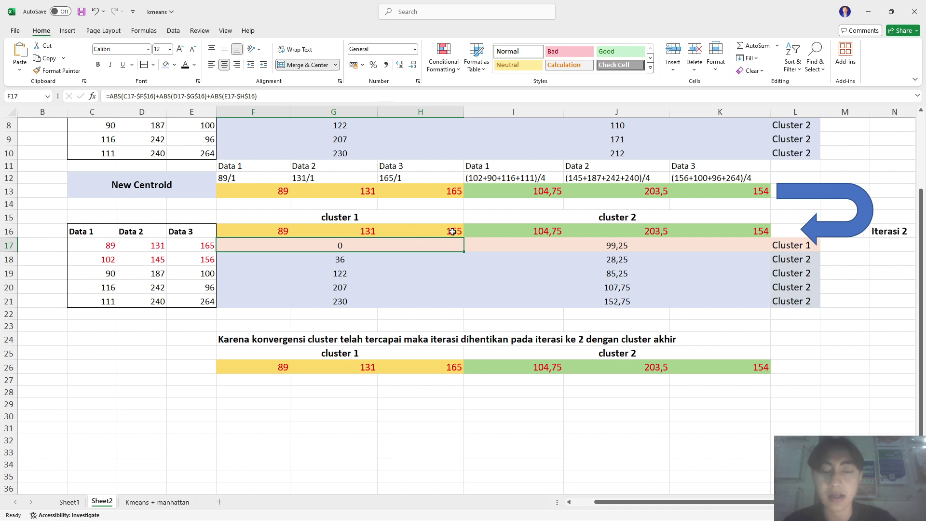
left_click(383, 261)
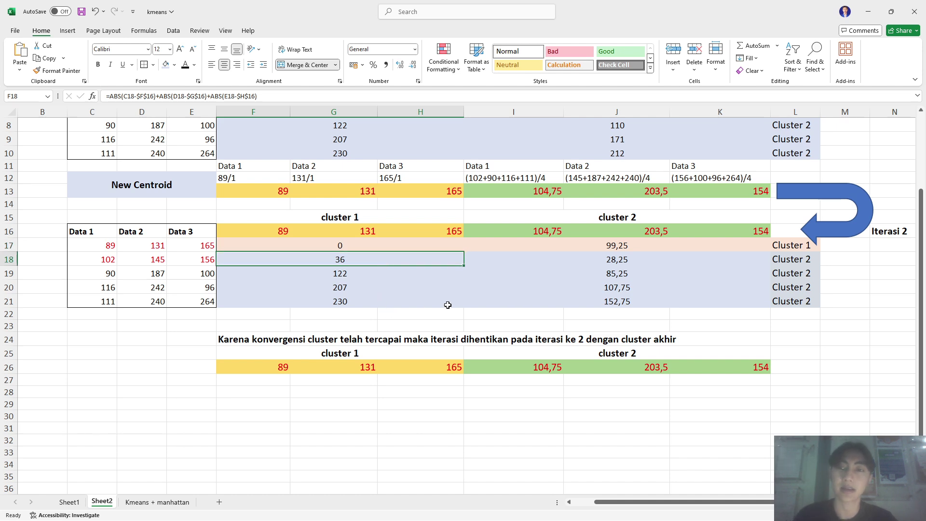
scroll(448, 304, "up", 1)
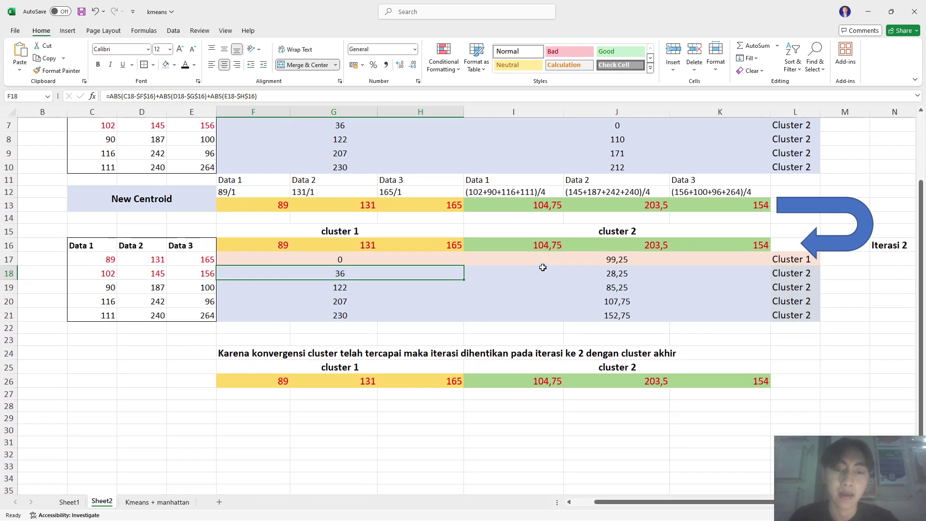
Check the iteration 2 distances to the cluster 2 centroid in I17 and I18
left_click(570, 260)
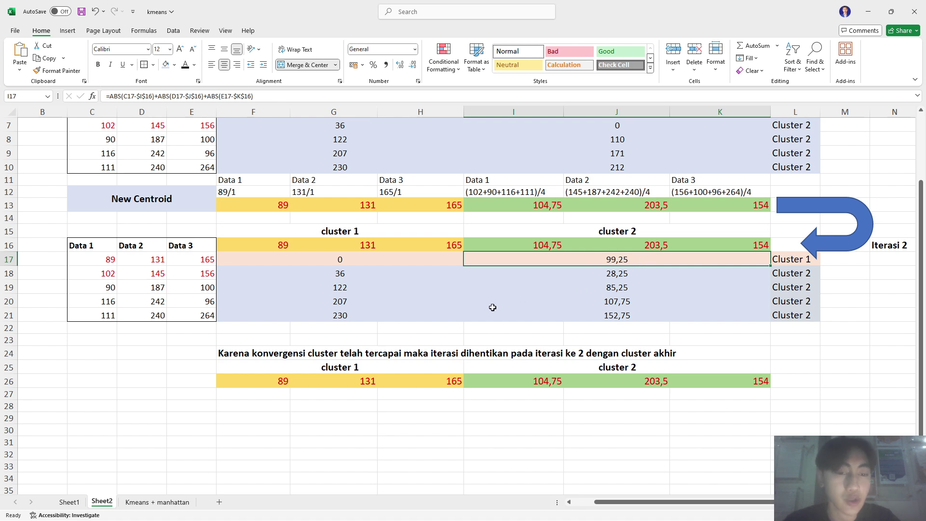
left_click(652, 275)
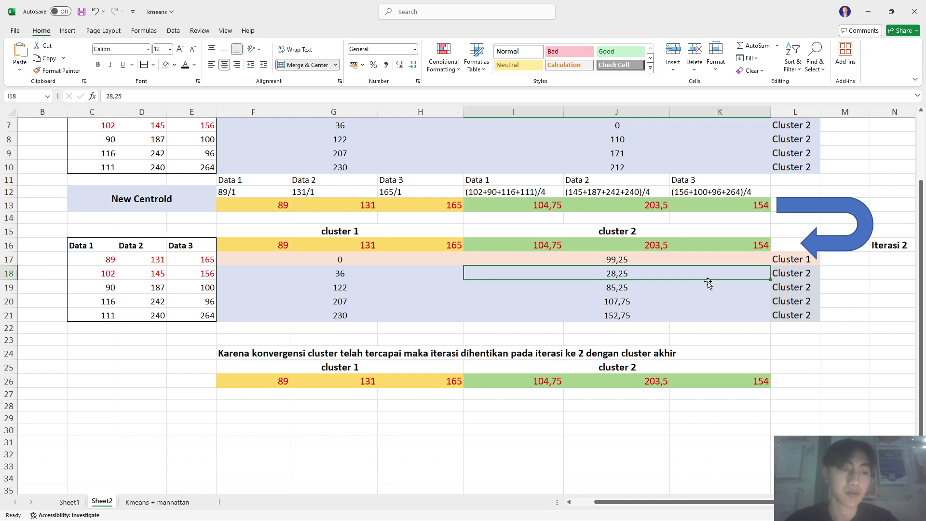
scroll(699, 289, "down", 1)
Compare the first data row's distances in F17 and I17 with its cluster assignment in L17
left_click(438, 238)
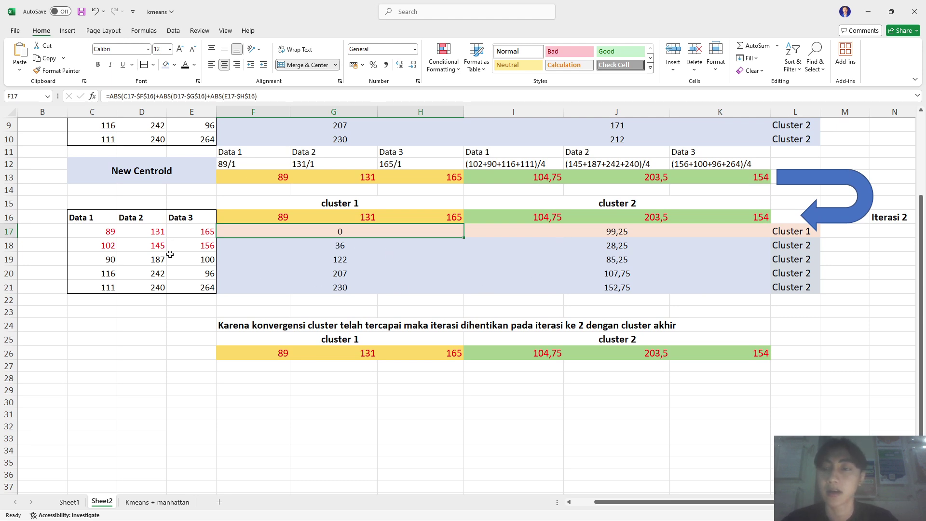
scroll(511, 231, "up", 1)
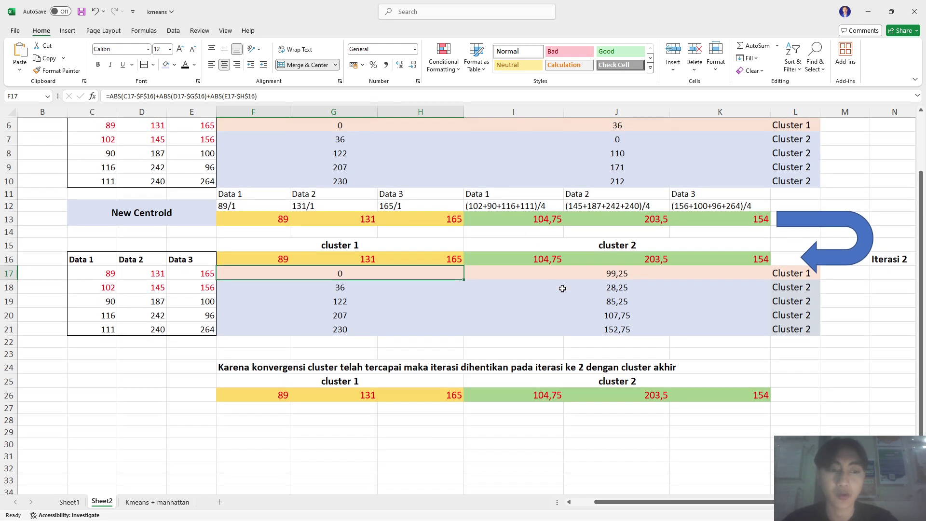
scroll(562, 289, "down", 1)
scroll(535, 300, "up", 2)
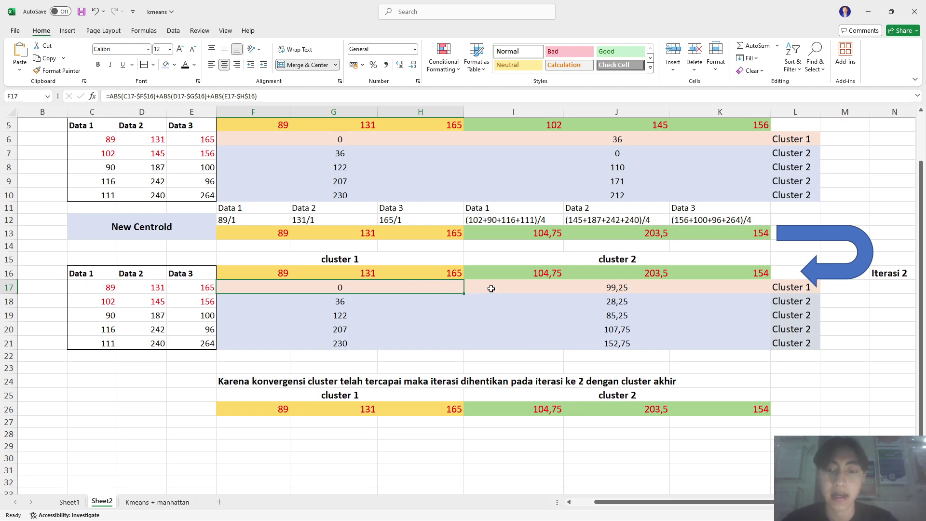
left_click(667, 288)
left_click(395, 290)
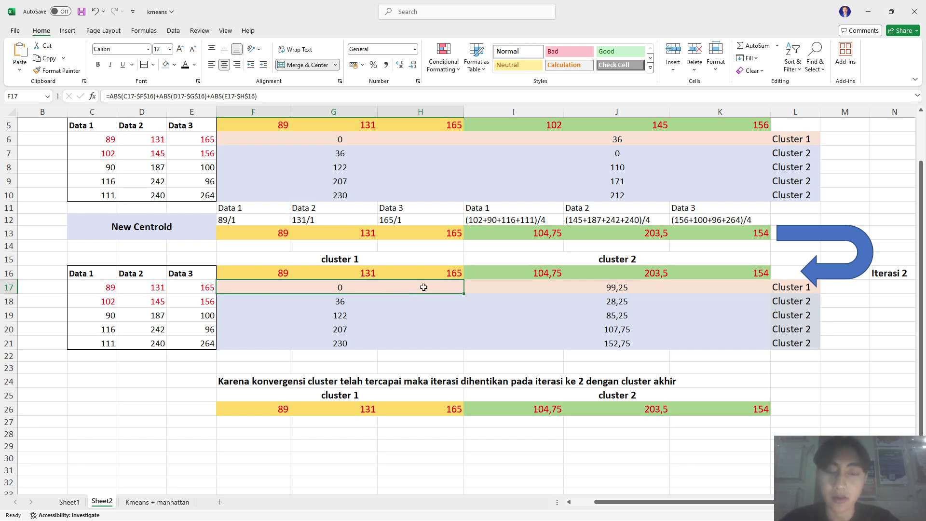
left_click(644, 290)
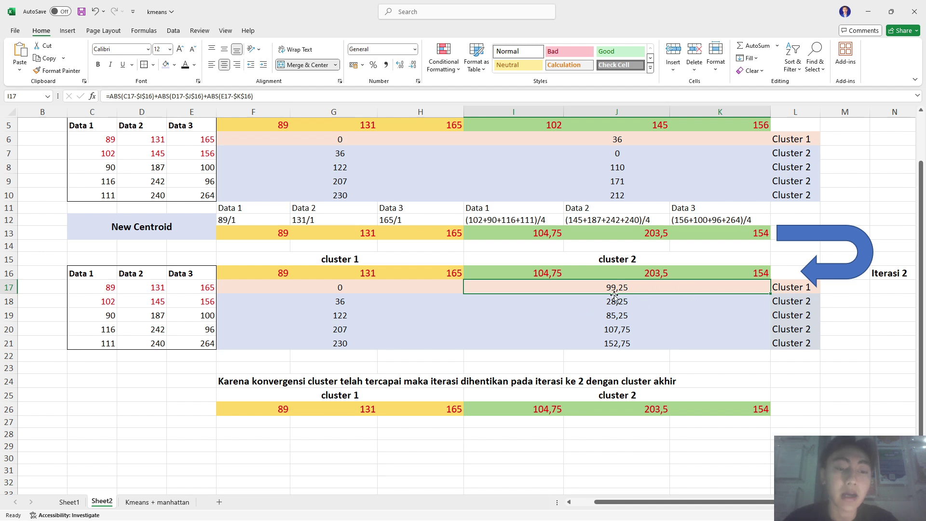
left_click(418, 292)
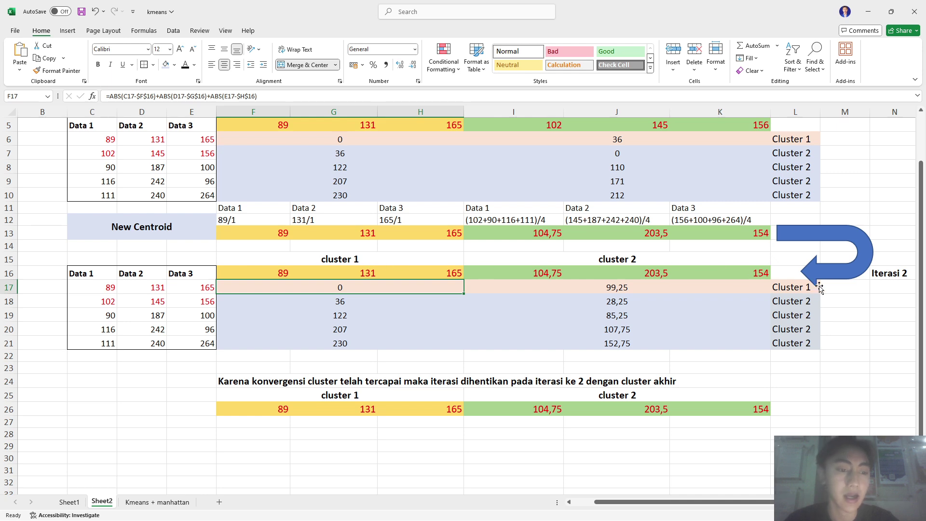
left_click(801, 288)
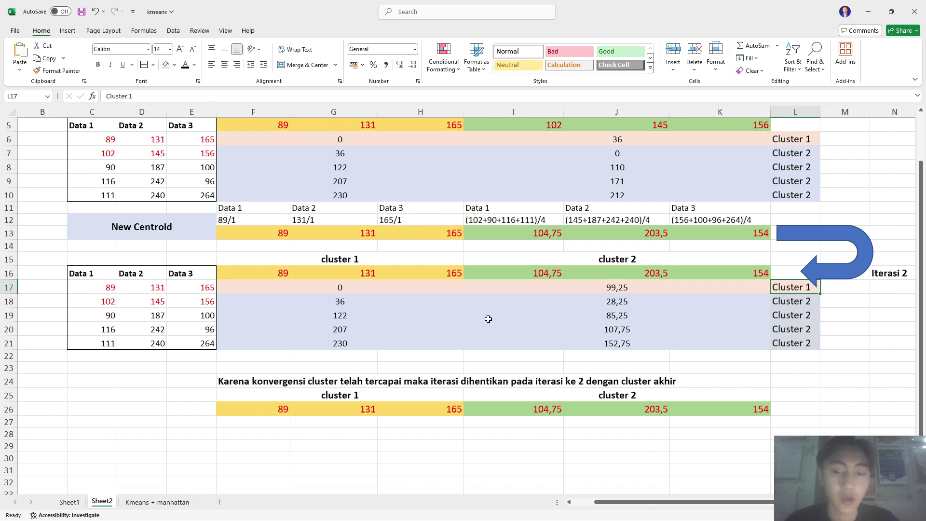
Compare the second data row's distances in F18 and I18 with its cluster assignment in L18
left_click(356, 303)
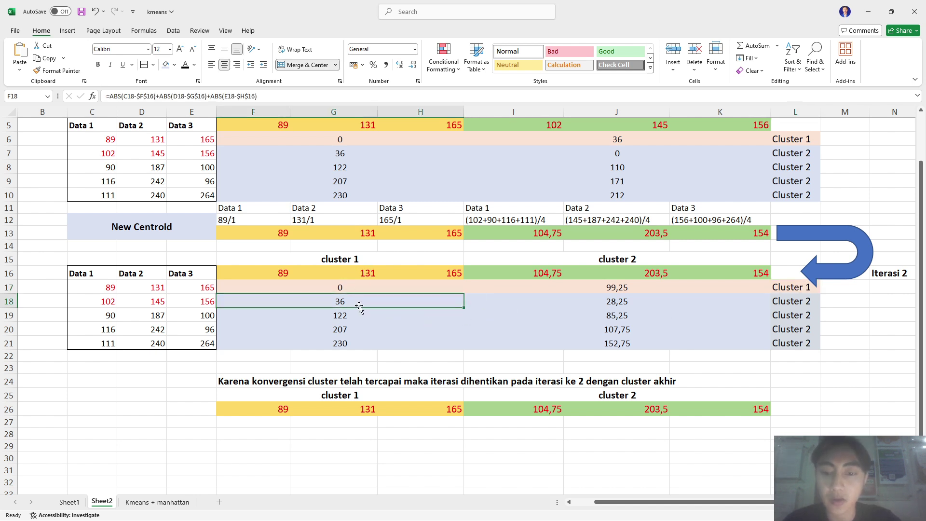
left_click(647, 305)
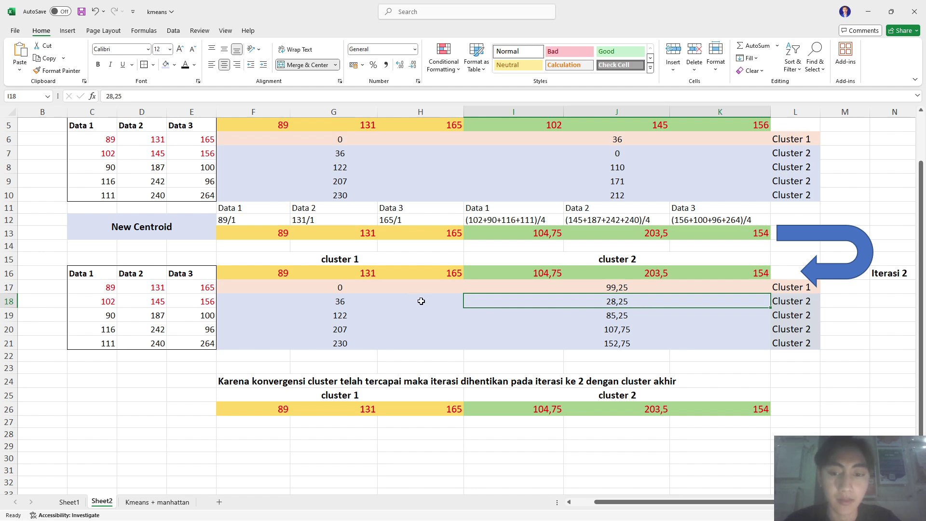
left_click(813, 299)
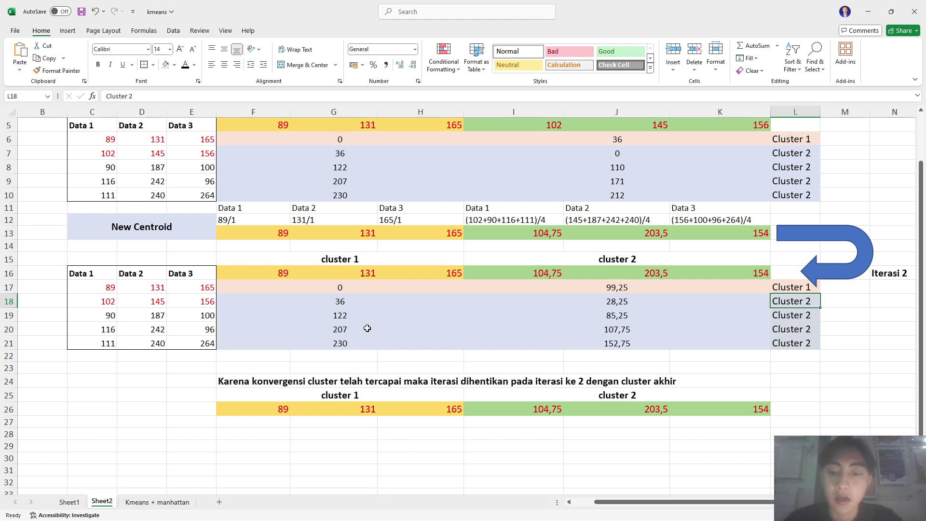
Check row 19's distances against its cluster assignment in L19, and review the cluster 2 distances in I20 and I21
left_click(358, 316)
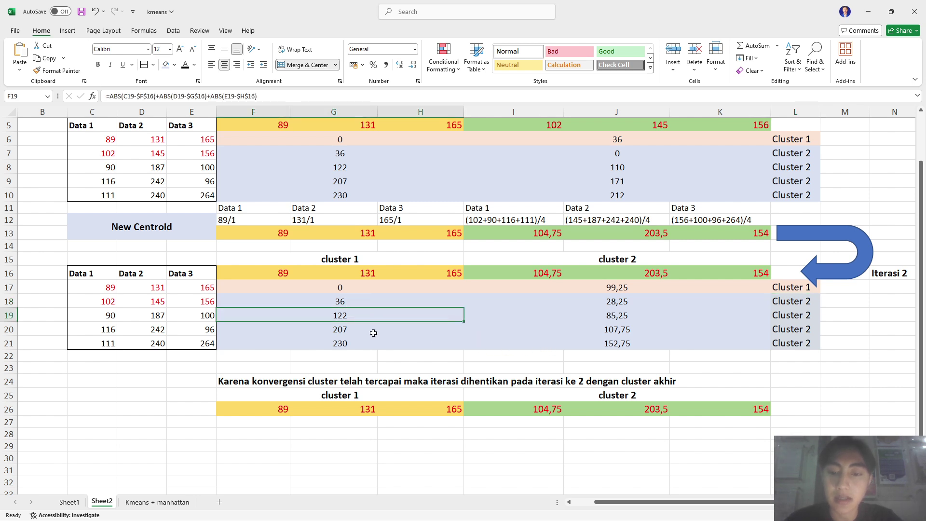
left_click(634, 315)
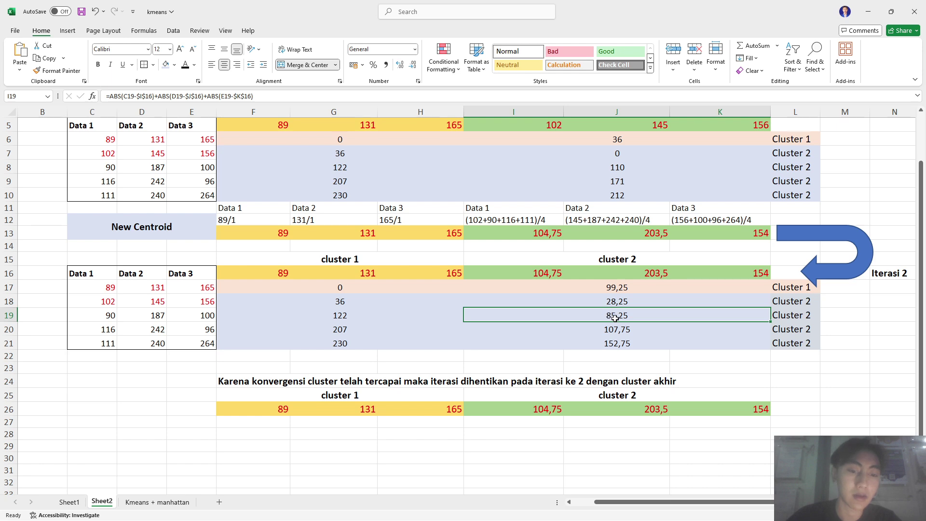
left_click(799, 319)
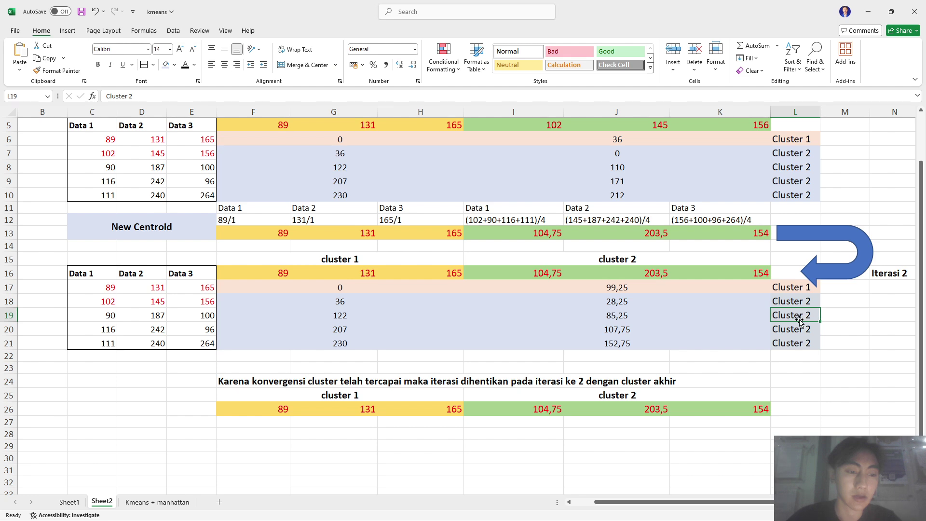
left_click(618, 328)
left_click(626, 345)
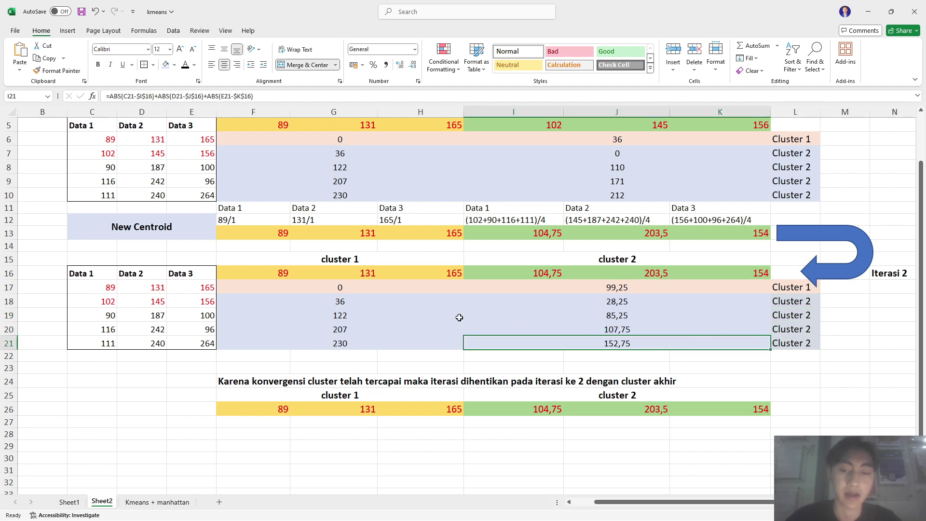
Select the iteration 2 cluster assignments in L17:L21 with the iteration 1 table in view for comparison
scroll(459, 317, "up", 2)
scroll(457, 316, "down", 1)
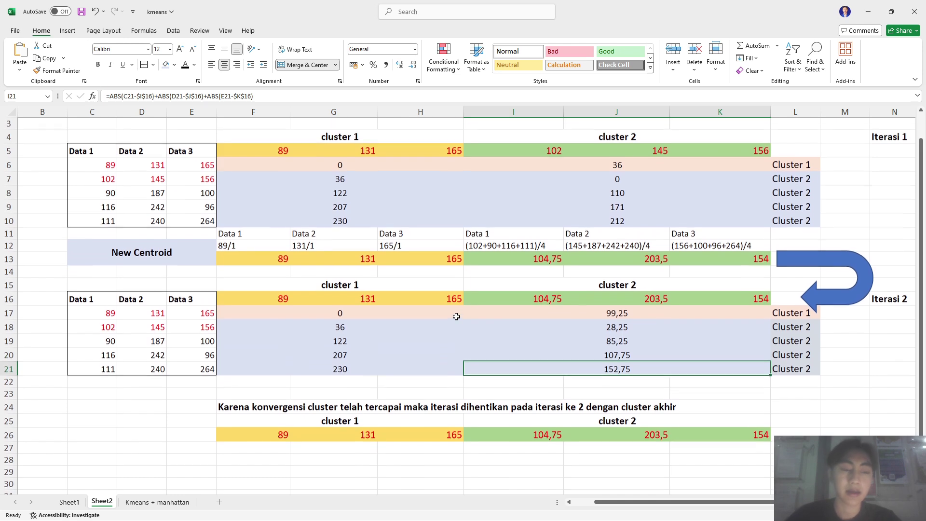
scroll(456, 316, "up", 1)
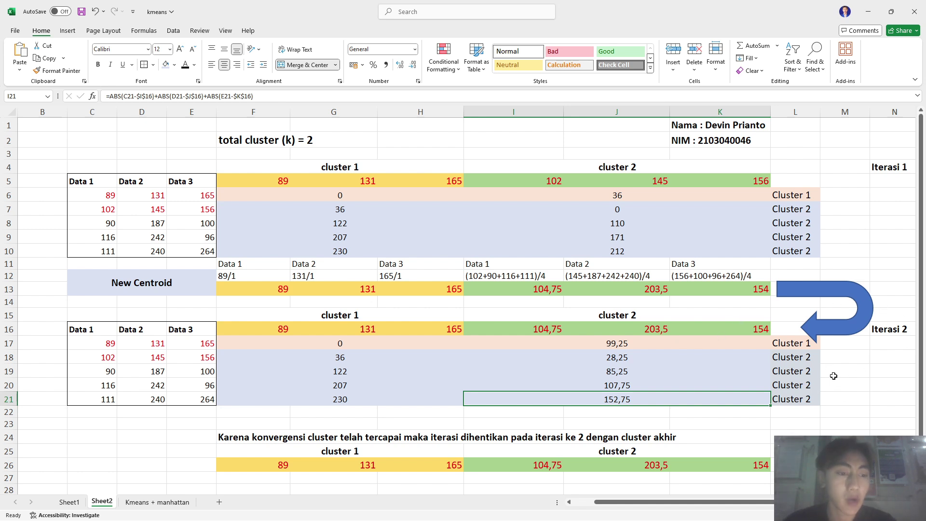
left_click(796, 345)
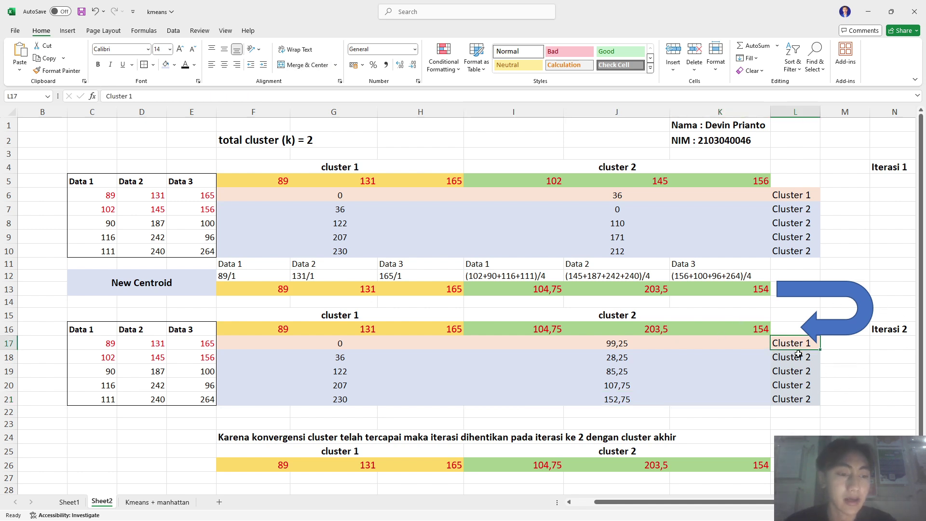
left_click(799, 399, "shift")
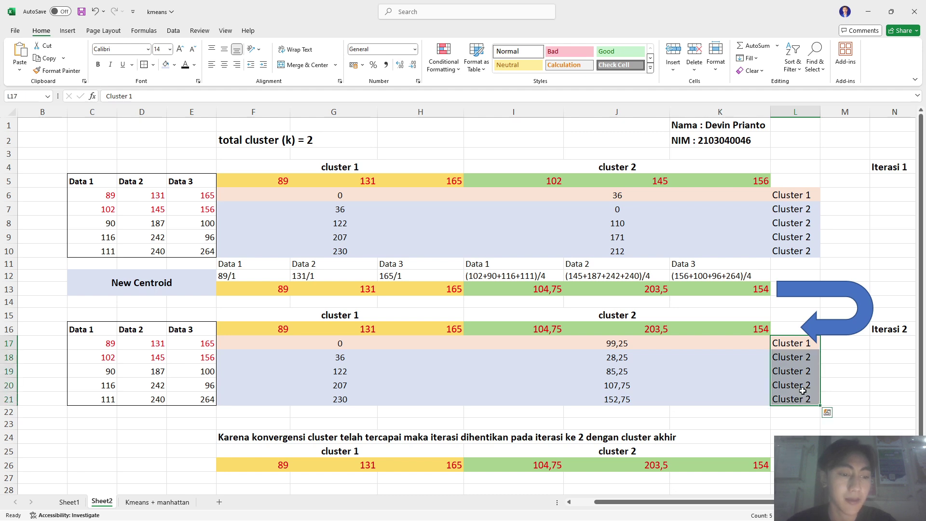
Select the iteration 1 cluster assignments in L6:L10 for comparison, and read the convergence conclusion in F24
left_click(809, 199)
left_click(803, 250, "shift")
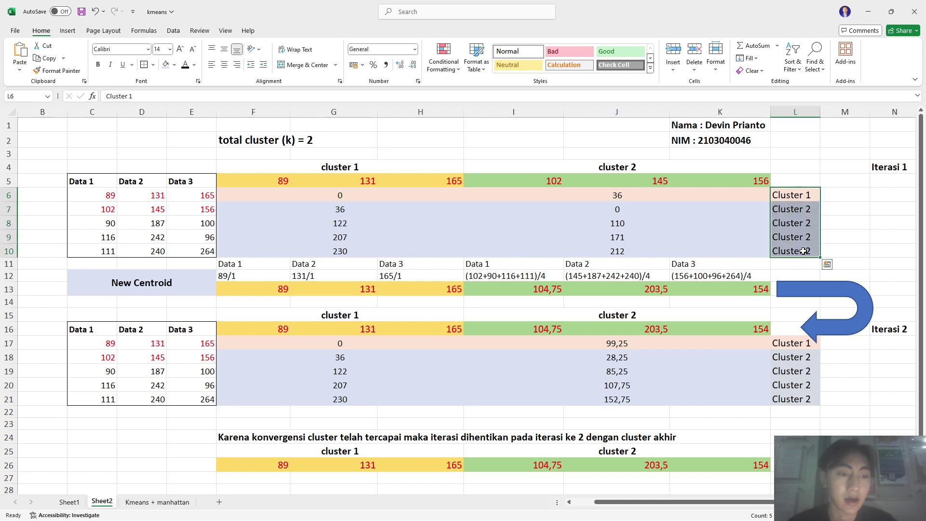
scroll(675, 376, "down", 2)
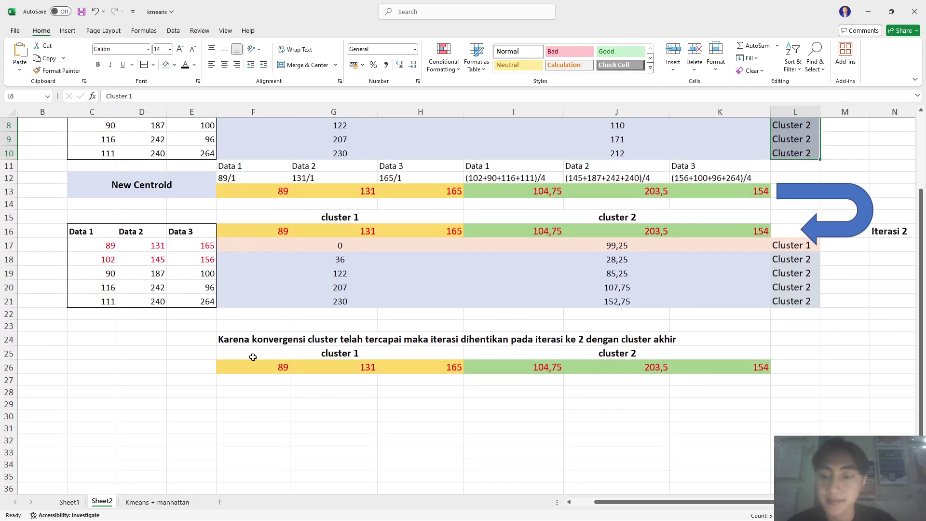
left_click(220, 339)
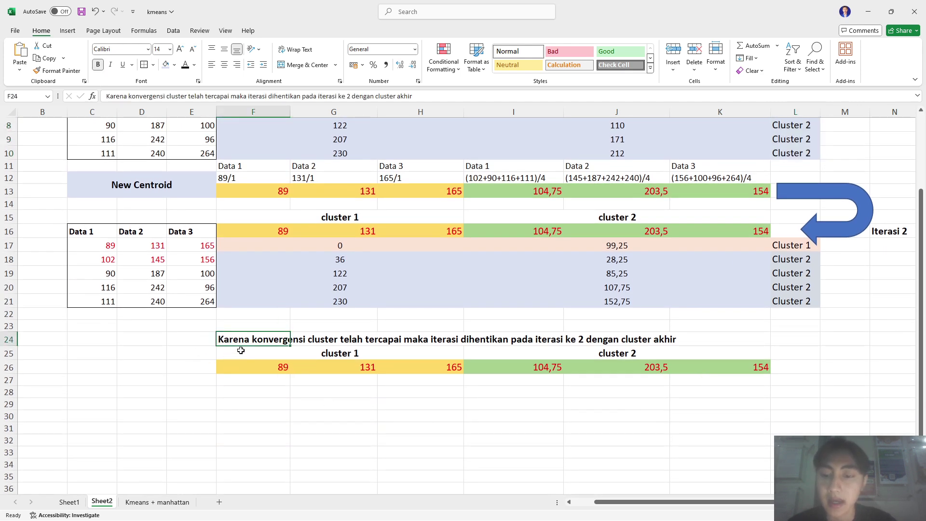
left_click(288, 402)
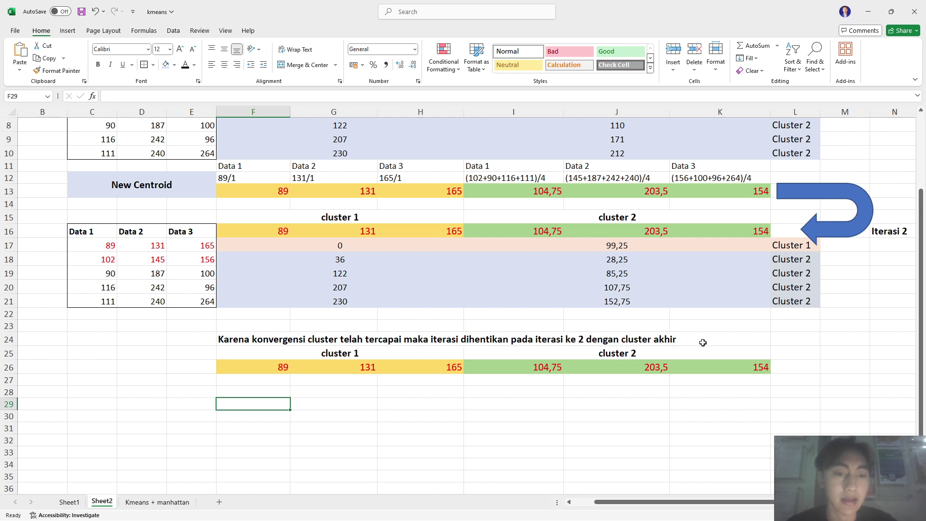
Recheck the iteration 2 assignments in L17:L21 against iteration 1, and return to the final cluster section below
scroll(745, 345, "up", 3)
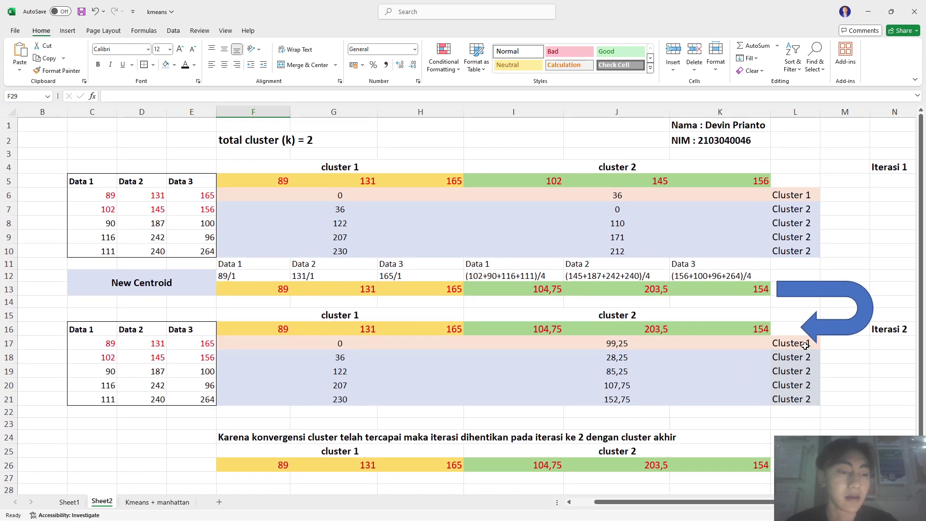
left_click_drag(804, 345, 807, 402)
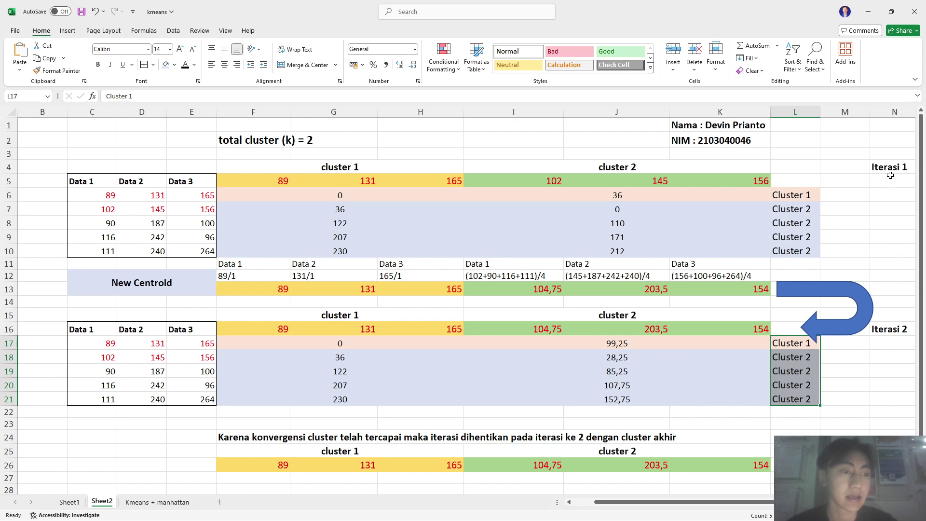
scroll(825, 410, "down", 2)
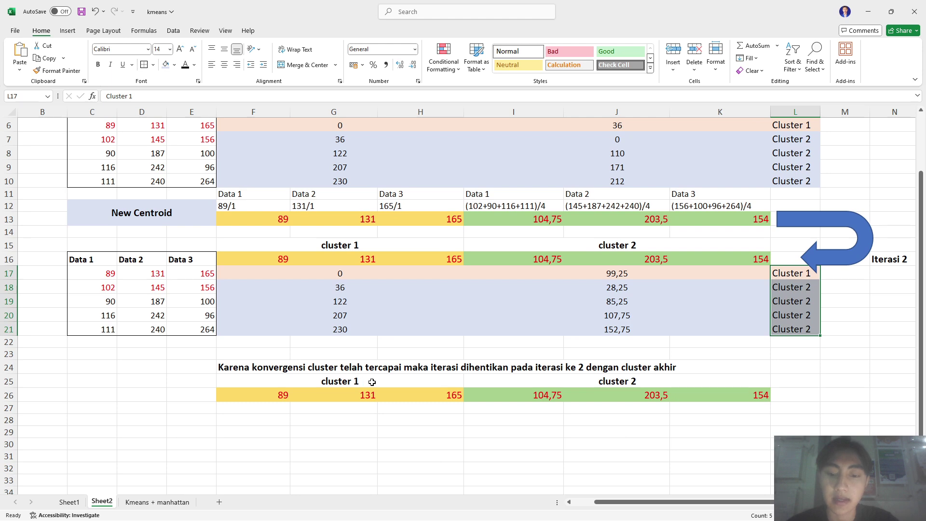
scroll(492, 437, "down", 1)
left_click(492, 437)
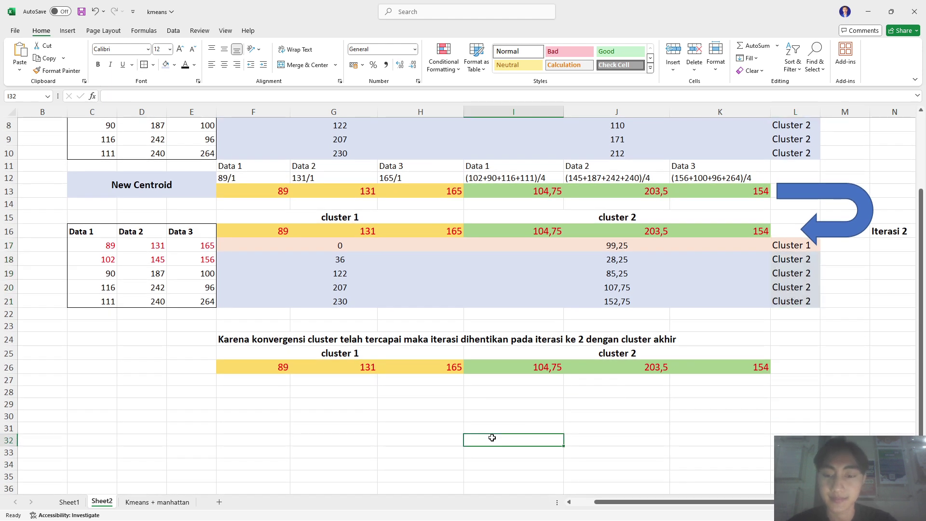
Review the final centroid values of cluster 1 in F26:H26 and cluster 2 in I26:K26, cell by cell
left_click(270, 370)
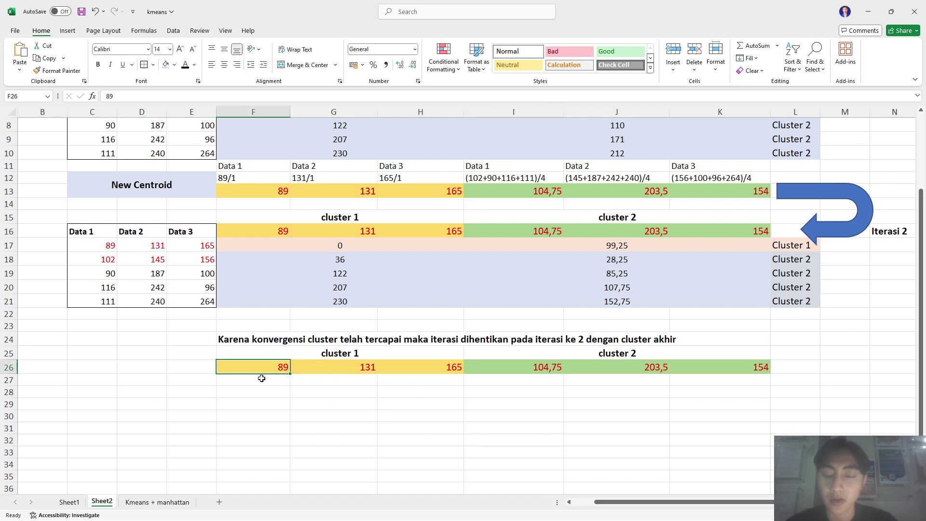
left_click(357, 368)
left_click(445, 372)
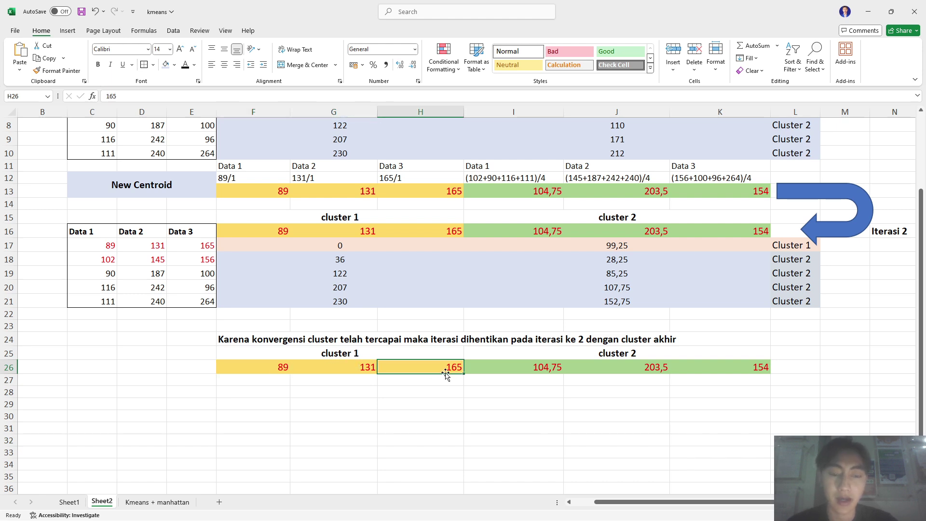
left_click(531, 370)
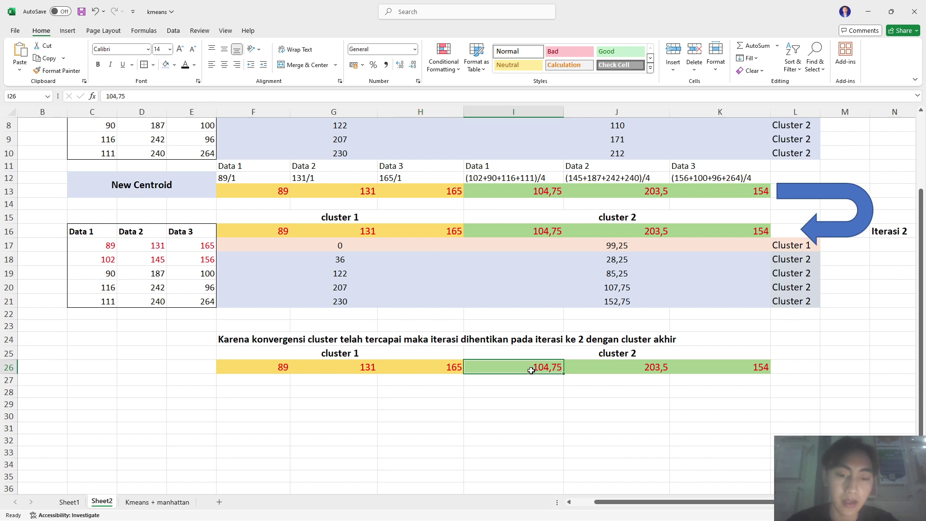
left_click(625, 371)
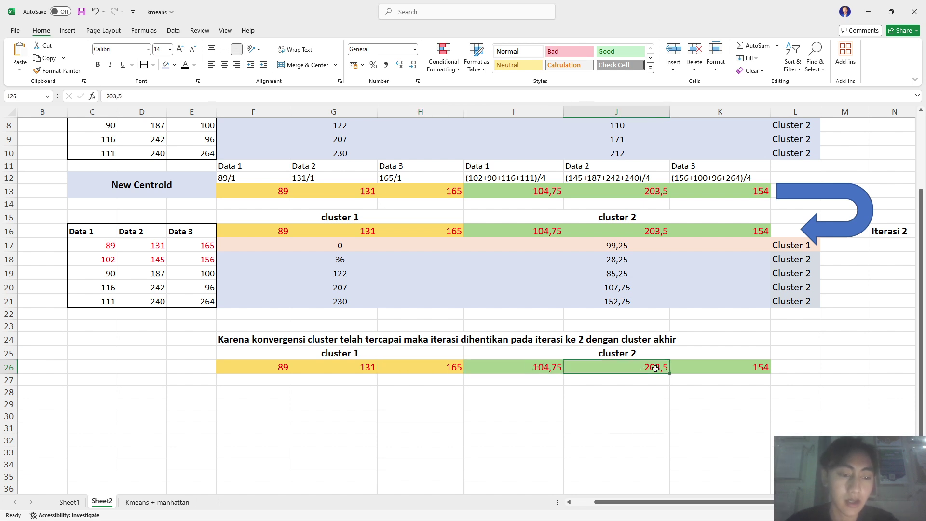
left_click(716, 368)
scroll(716, 369, "up", 3)
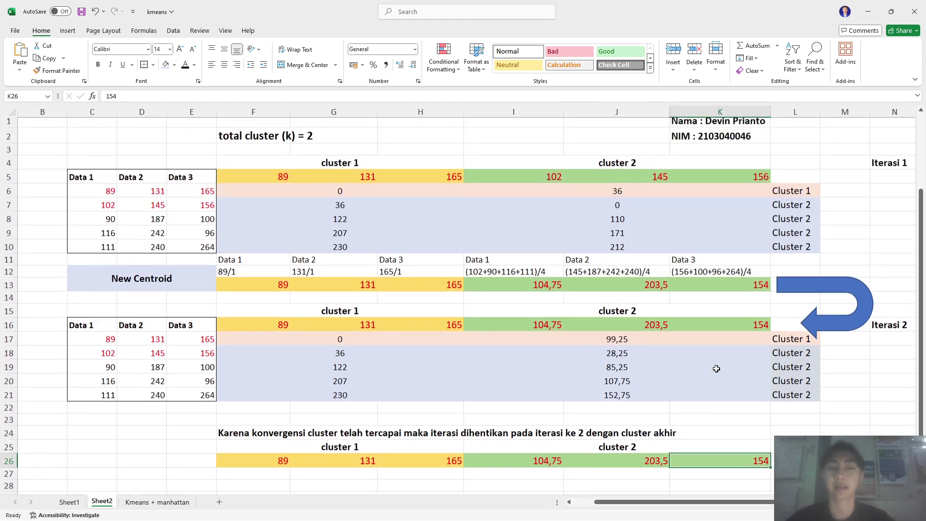
double_click(793, 433)
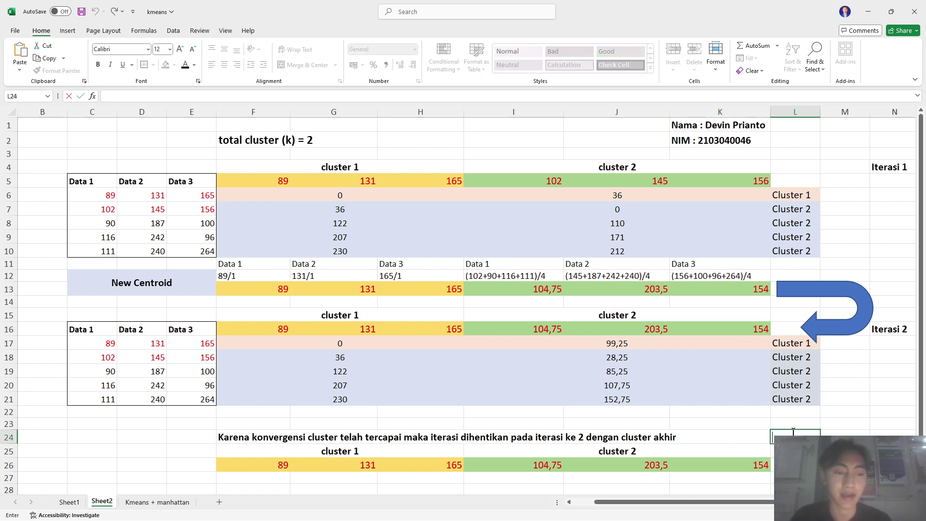
left_click(837, 432)
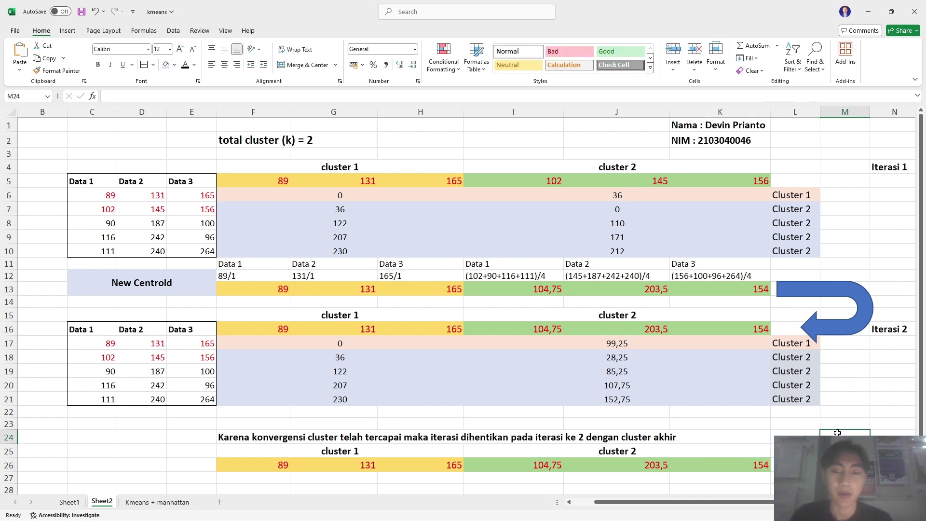